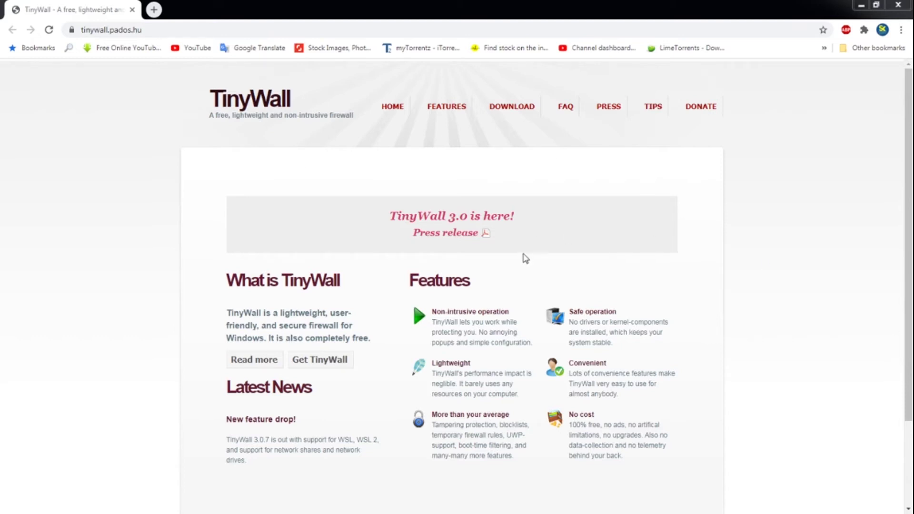
- Look over the TinyWall home page, including its description, features and latest news
scroll(510, 274, down, 3)
scroll(510, 274, up, 3)
scroll(836, 253, down, 2)
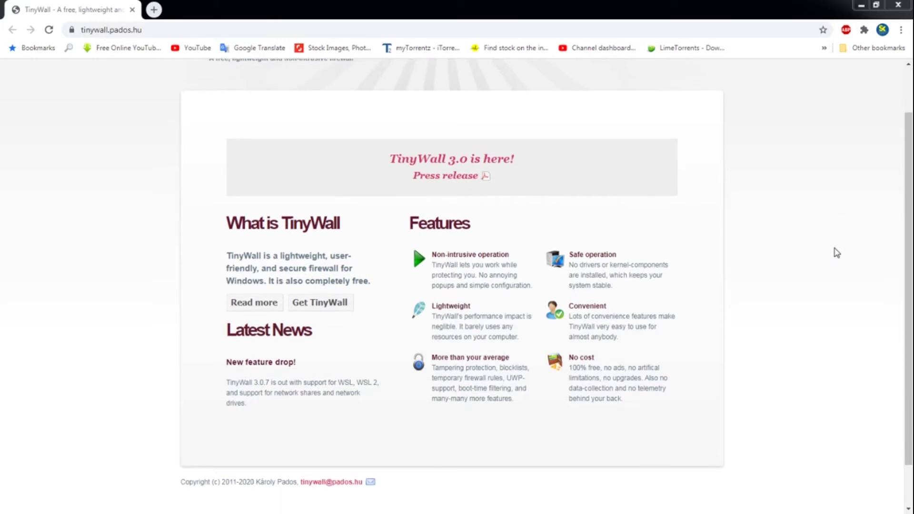
scroll(814, 254, up, 2)
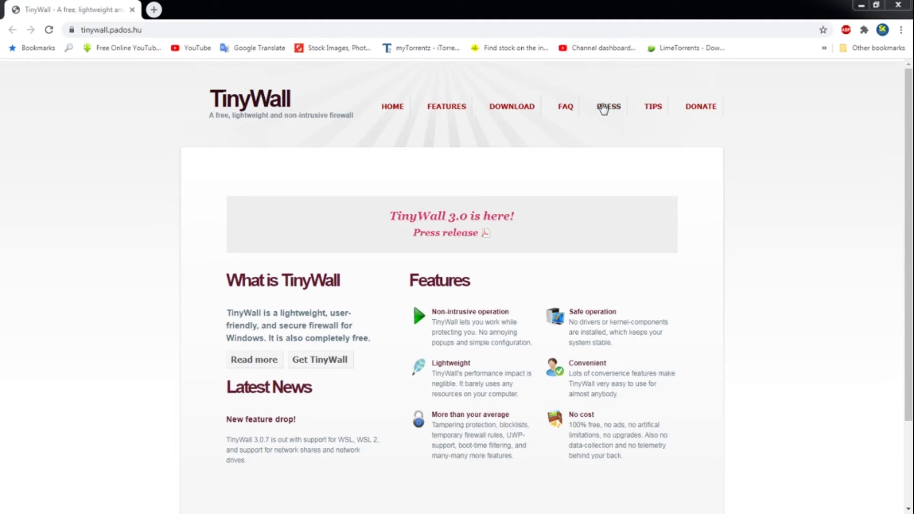
- Request the TinyWall 3.0 installer from the site's Download page and dismiss the download dialog
click(498, 108)
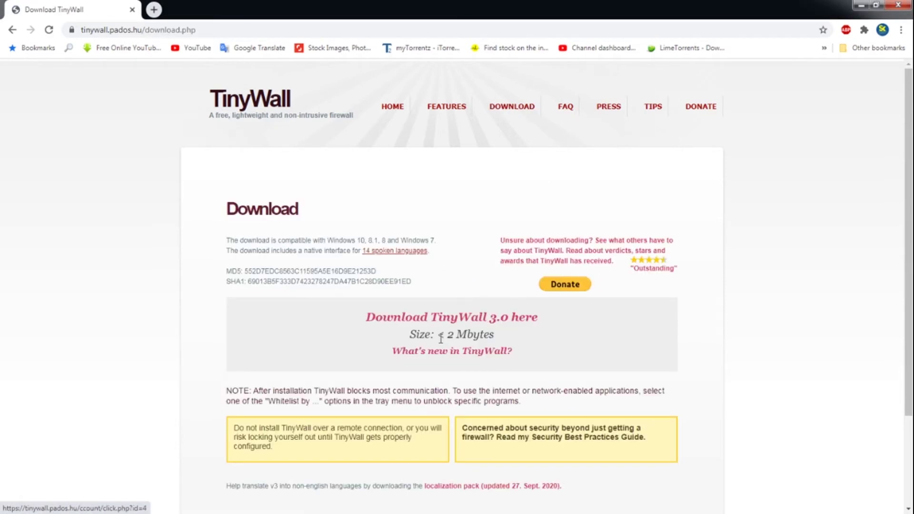
click(525, 319)
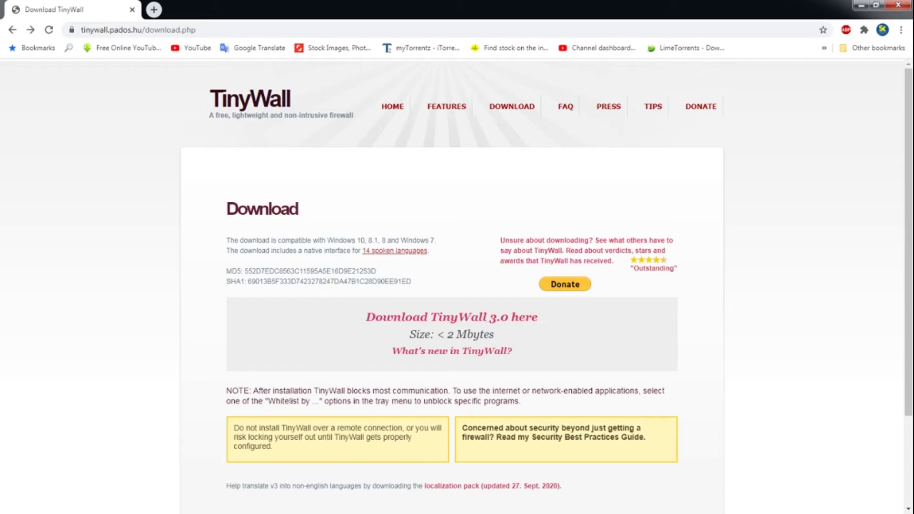
drag(458, 135, 387, 181)
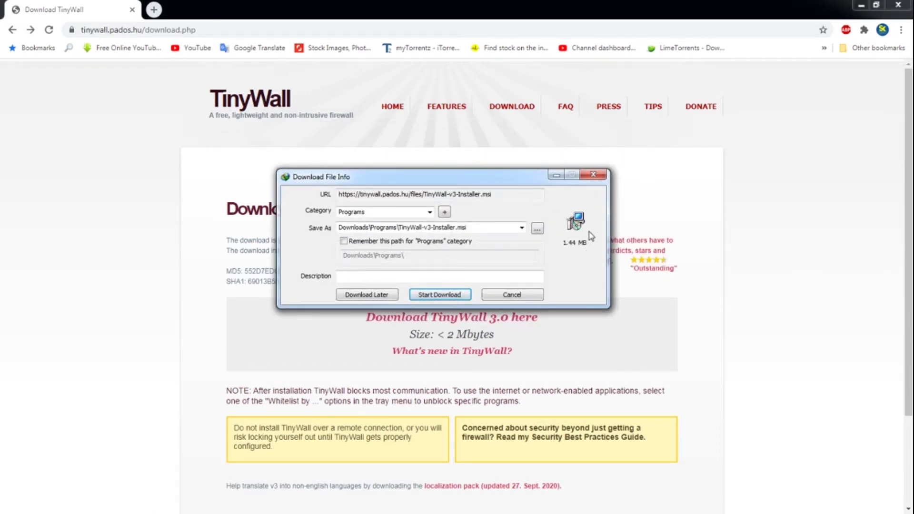
click(593, 175)
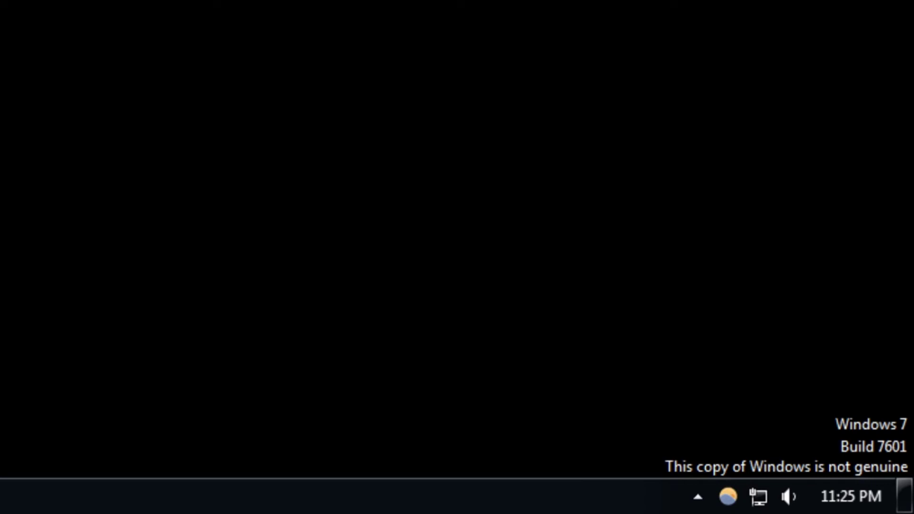
- Open TinyWall's management settings from its icon among the hidden notification area icons
click(698, 497)
click(696, 498)
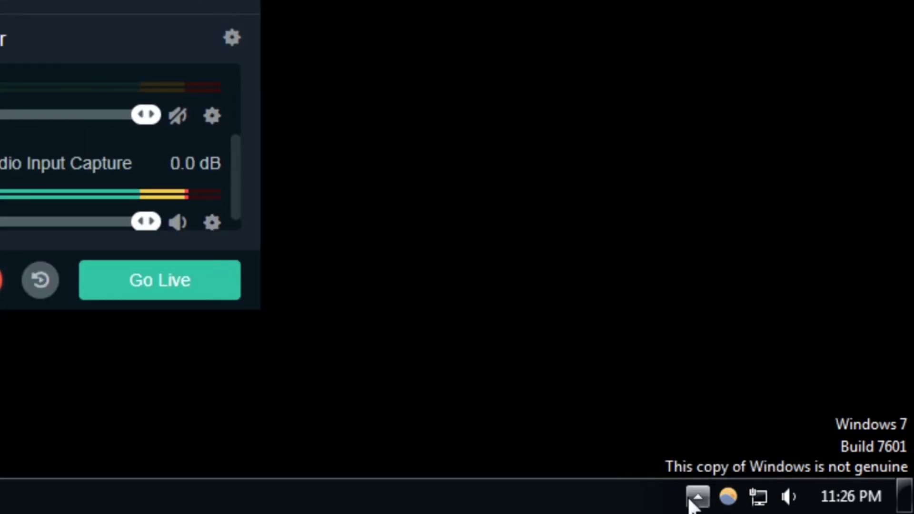
click(696, 497)
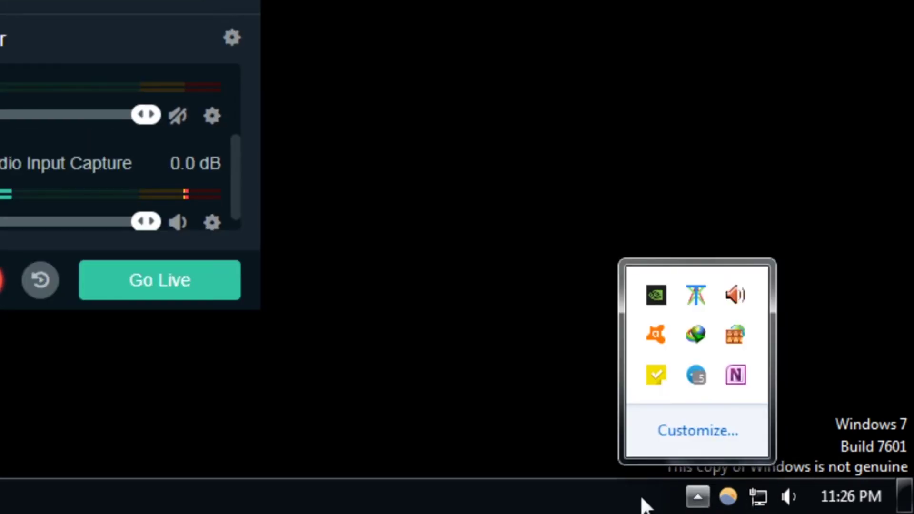
click(694, 503)
click(694, 503)
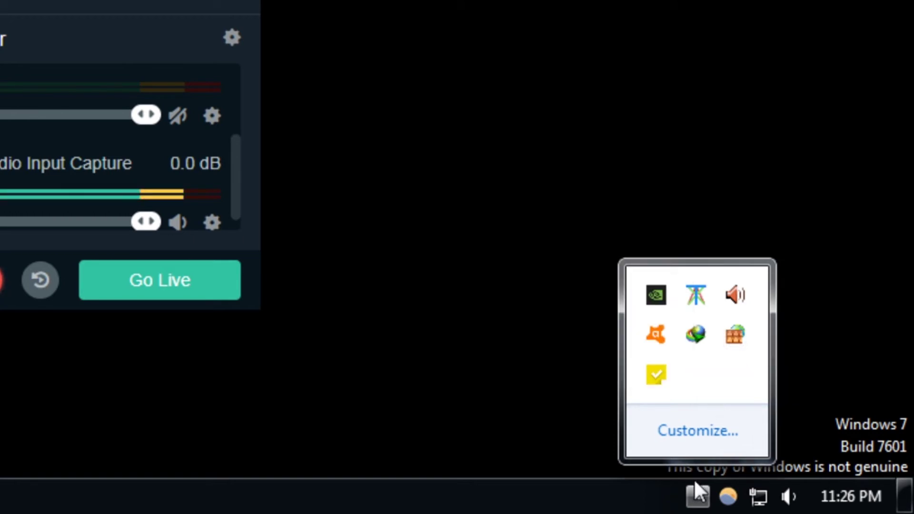
right_click(736, 336)
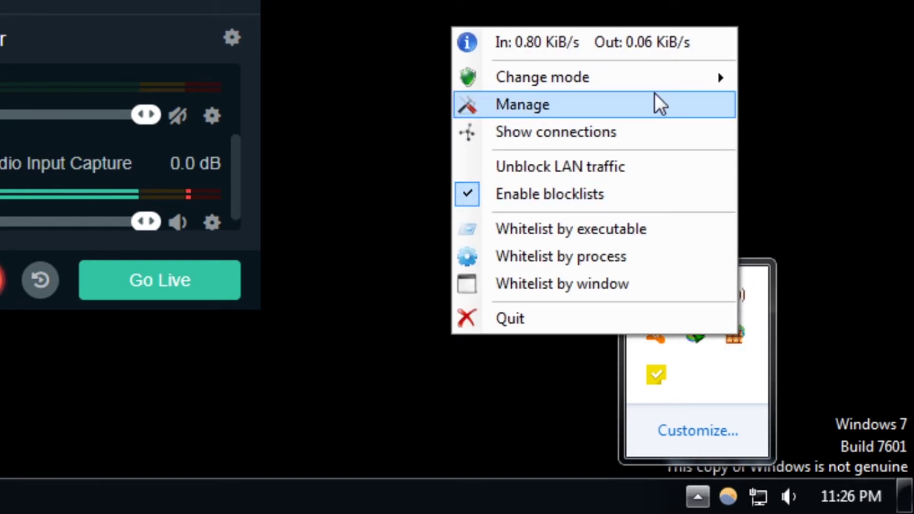
click(655, 100)
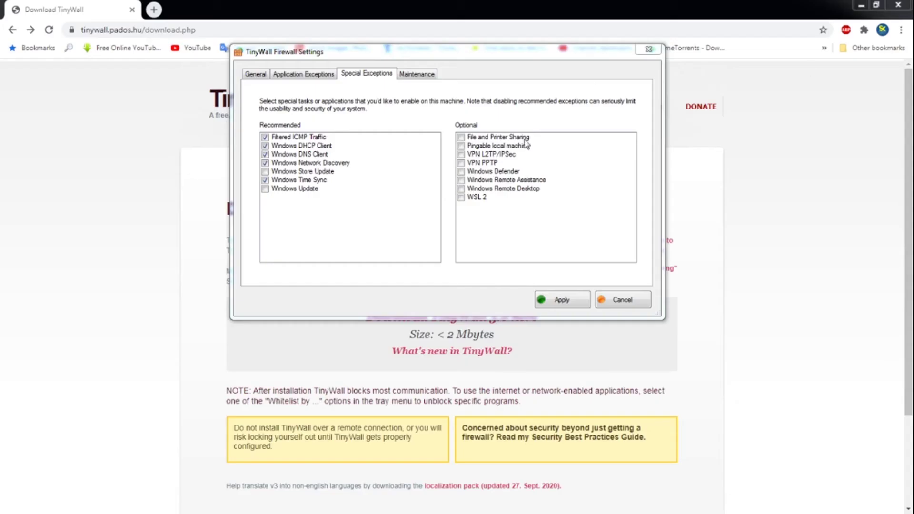
- Minimize the browser and reposition the TinyWall Firewall Settings window on the desktop
drag(509, 56, 493, 106)
click(860, 5)
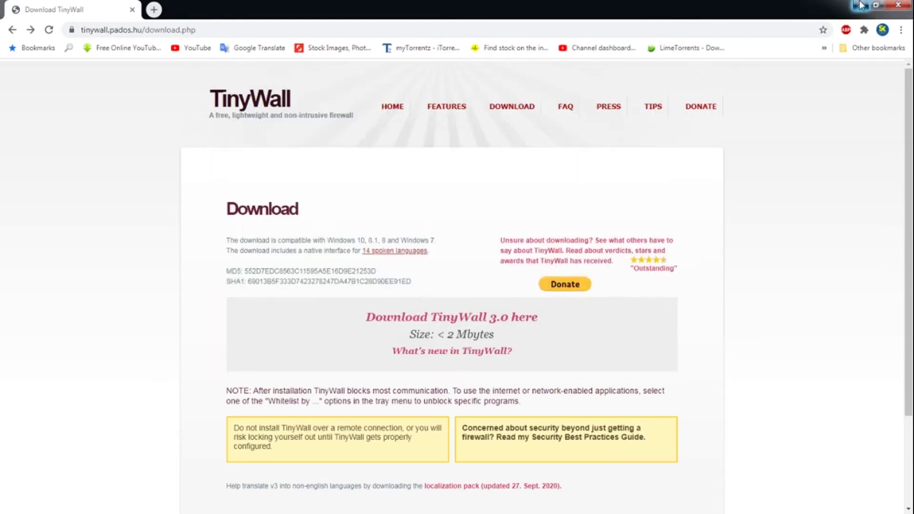
drag(500, 105, 520, 109)
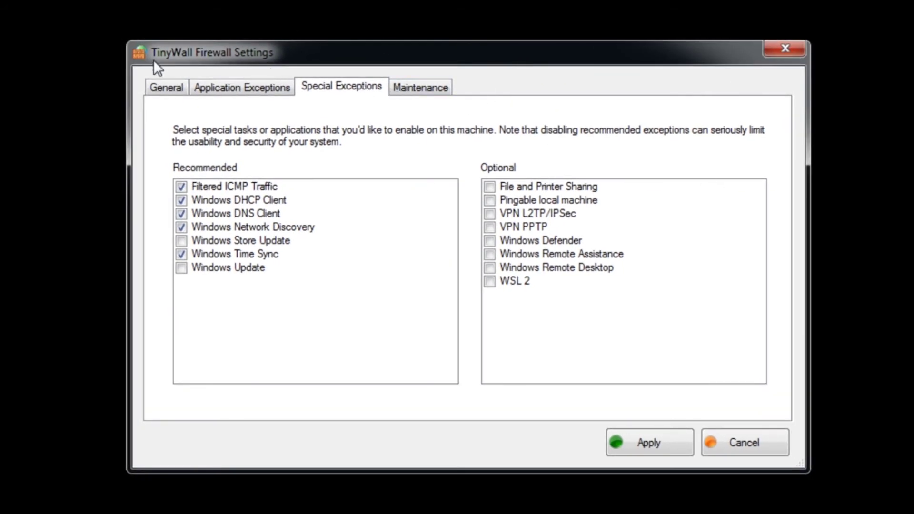
- Review the General, Application Exceptions, Special Exceptions and Maintenance settings, and view the available interface languages
click(162, 87)
click(241, 87)
click(339, 87)
click(429, 89)
click(163, 88)
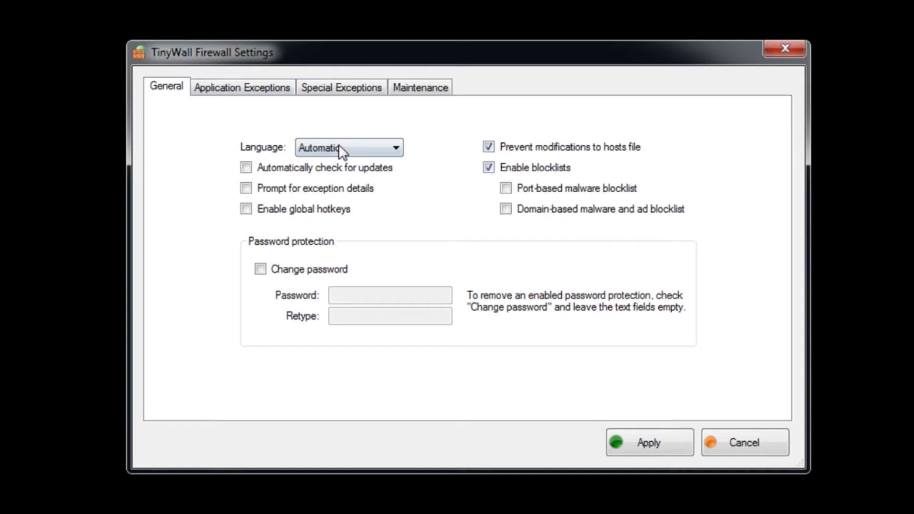
click(366, 150)
click(366, 150)
- Start a new application exception with a Permanent lifetime and the same rules applied to child processes
click(241, 93)
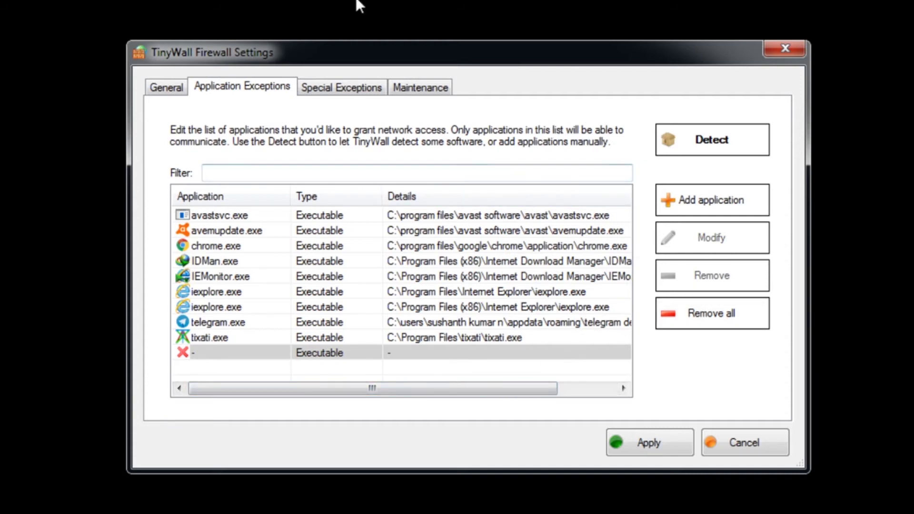
click(361, 221)
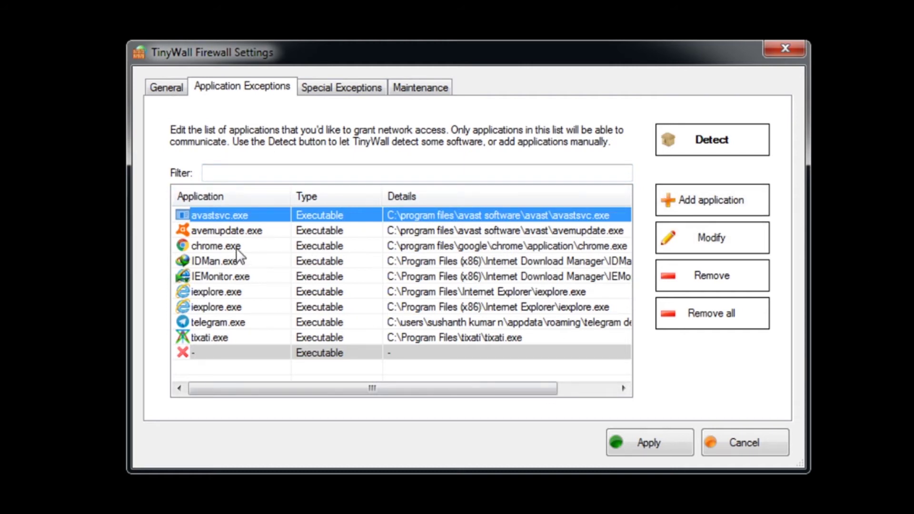
click(713, 199)
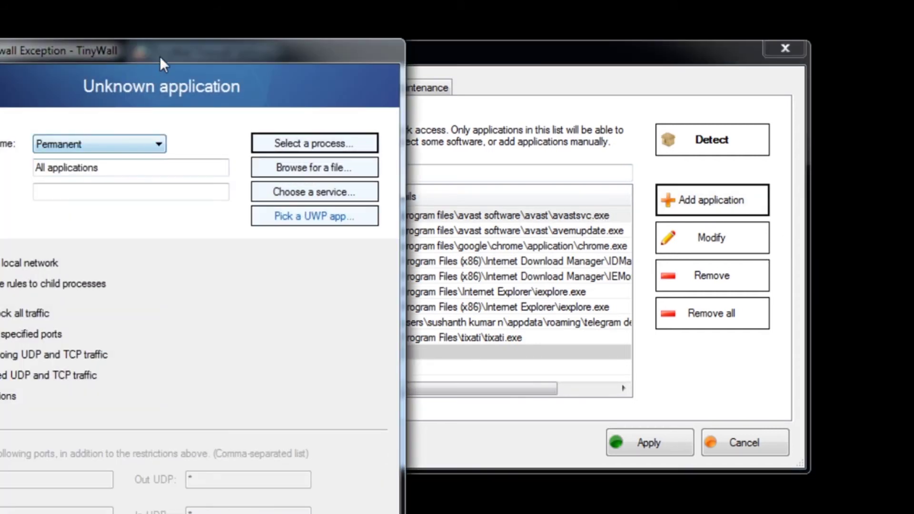
drag(159, 56, 481, 55)
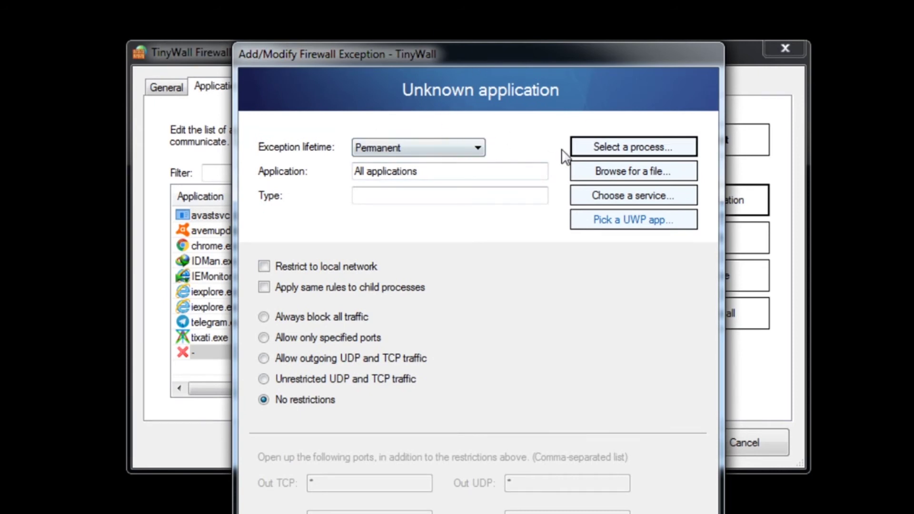
click(467, 147)
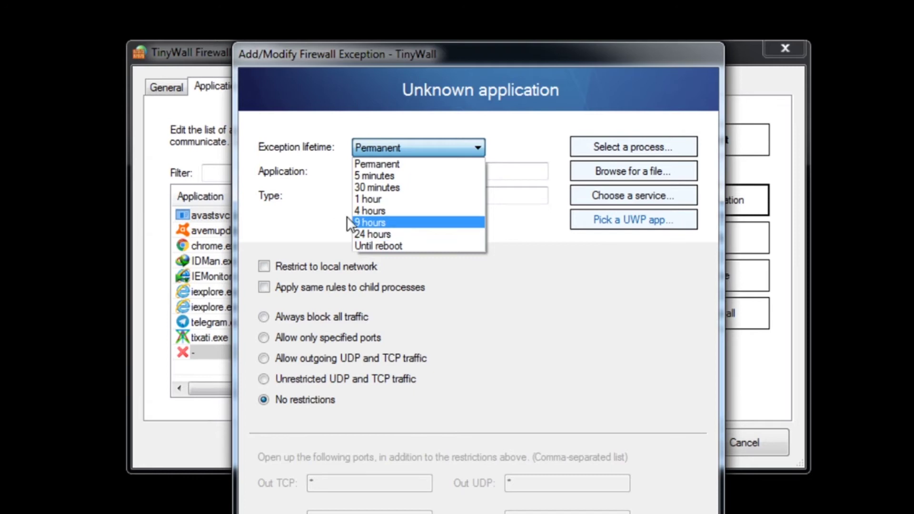
click(392, 164)
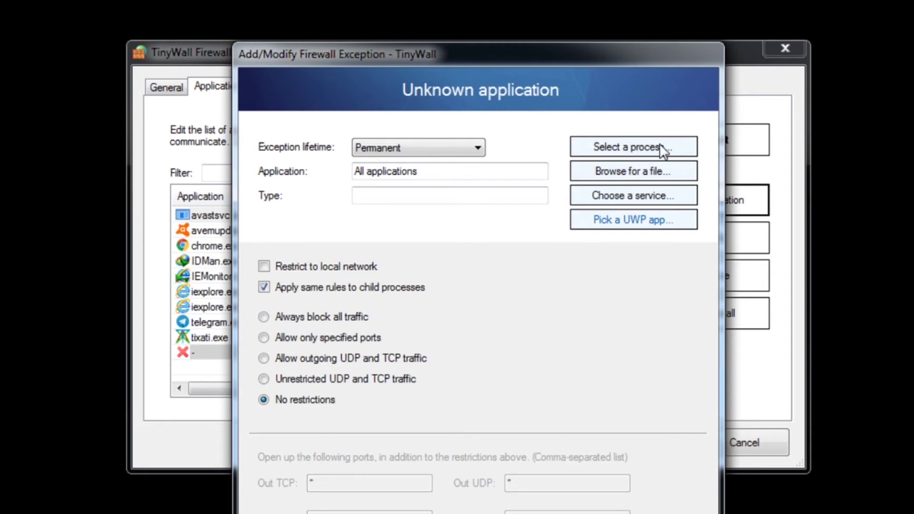
- Choose the running chrome process as the application for the new firewall exception
drag(636, 57, 569, 76)
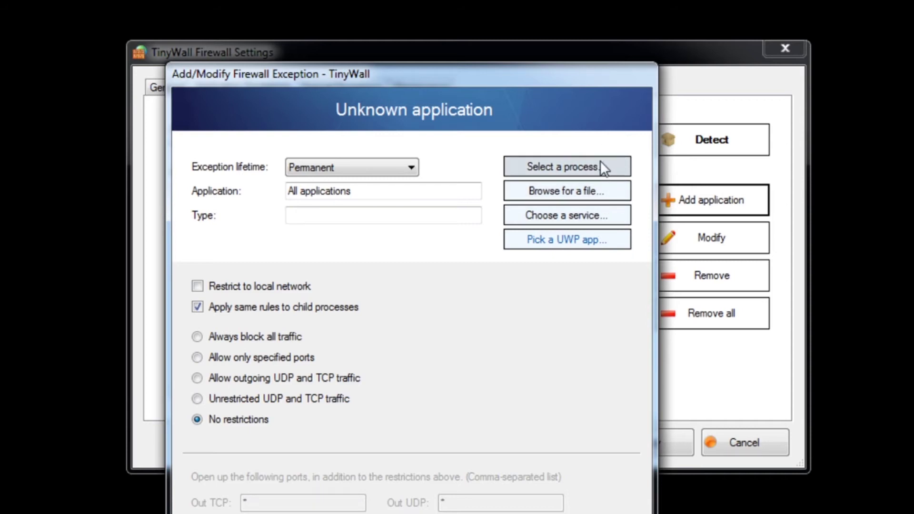
click(610, 170)
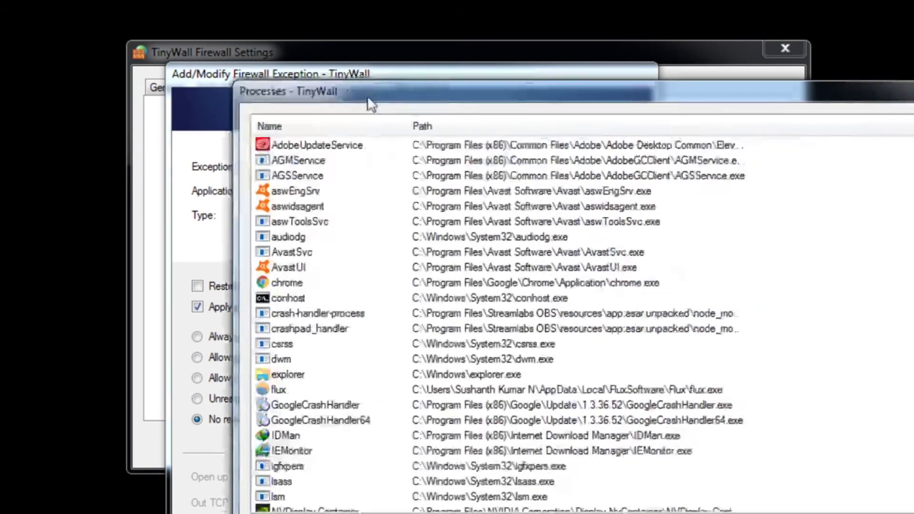
drag(360, 95, 213, 48)
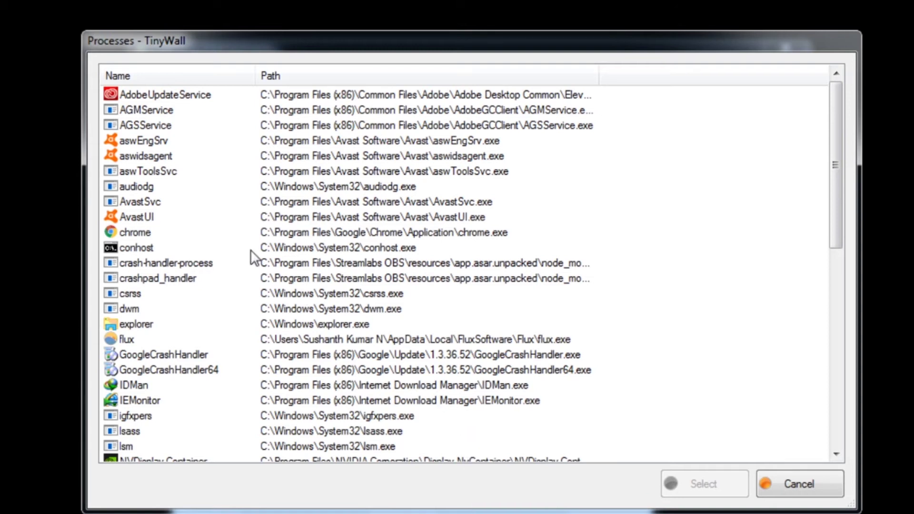
click(147, 234)
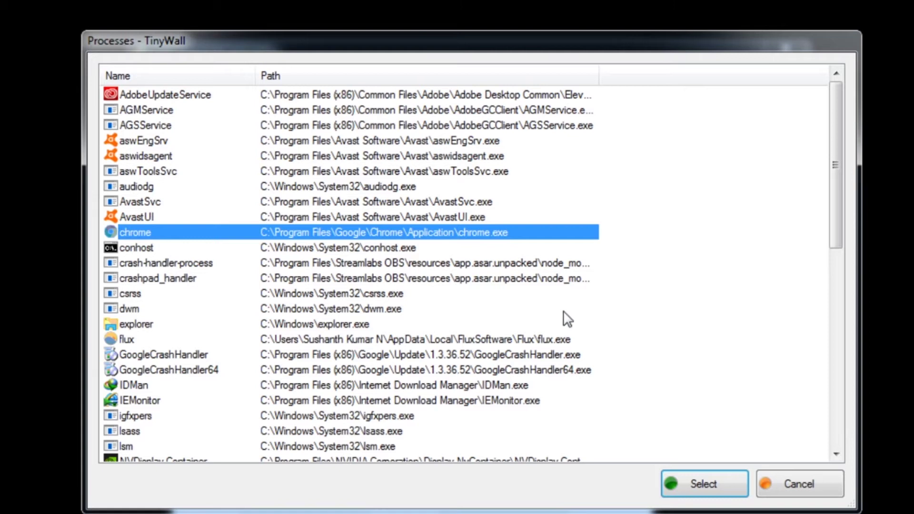
click(732, 483)
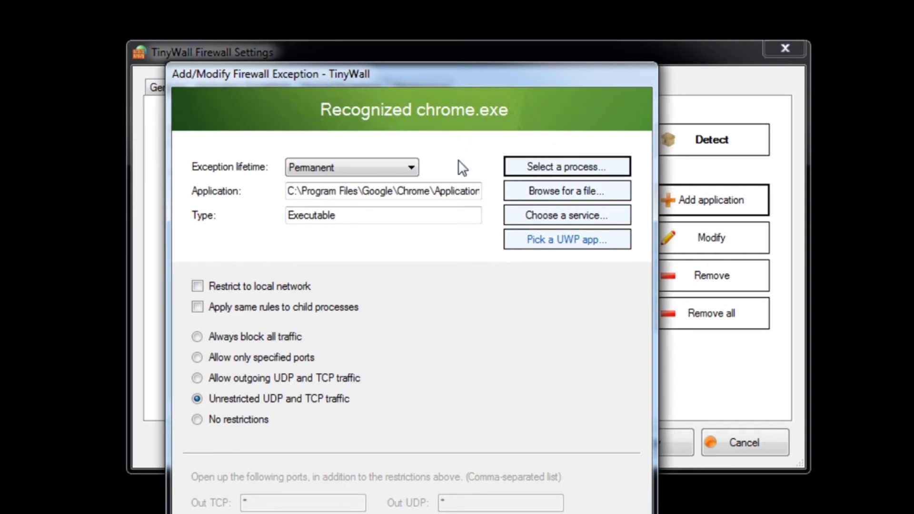
- View the file browser for picking an application executable and close it without choosing a file
drag(452, 76, 519, 70)
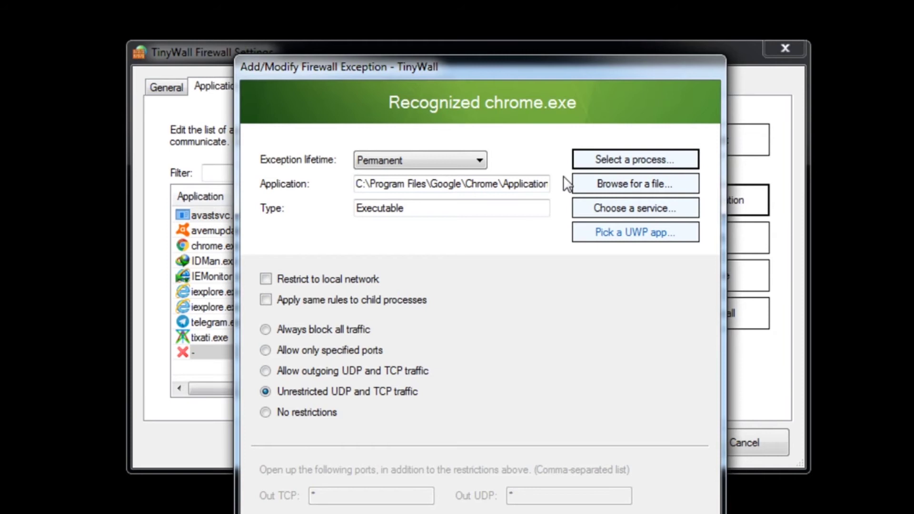
click(677, 189)
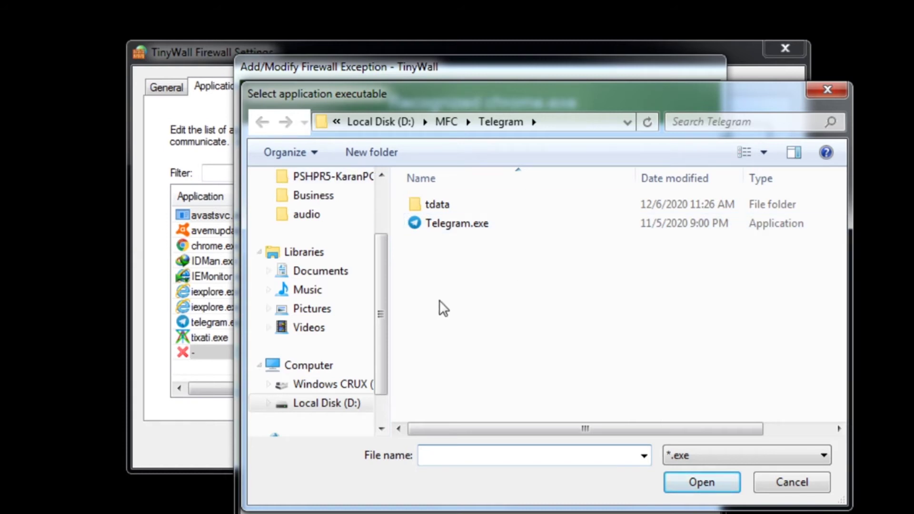
drag(384, 370, 384, 395)
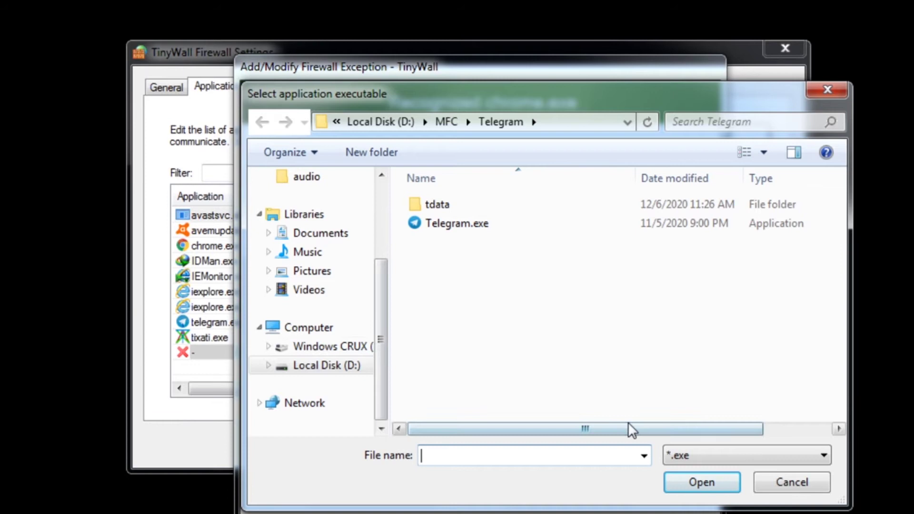
click(798, 479)
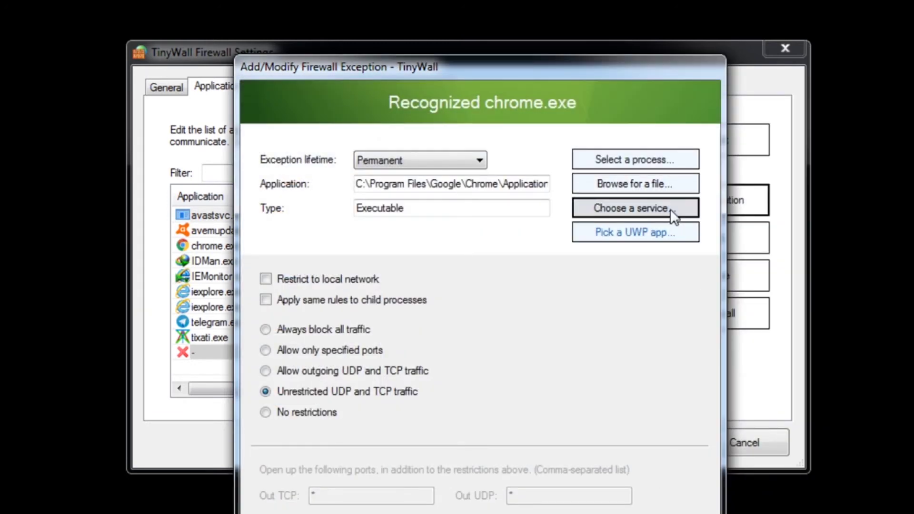
- Look through the list of Windows services available for a firewall exception and close it without choosing one
click(670, 209)
drag(308, 199, 563, 376)
drag(248, 0, 585, 71)
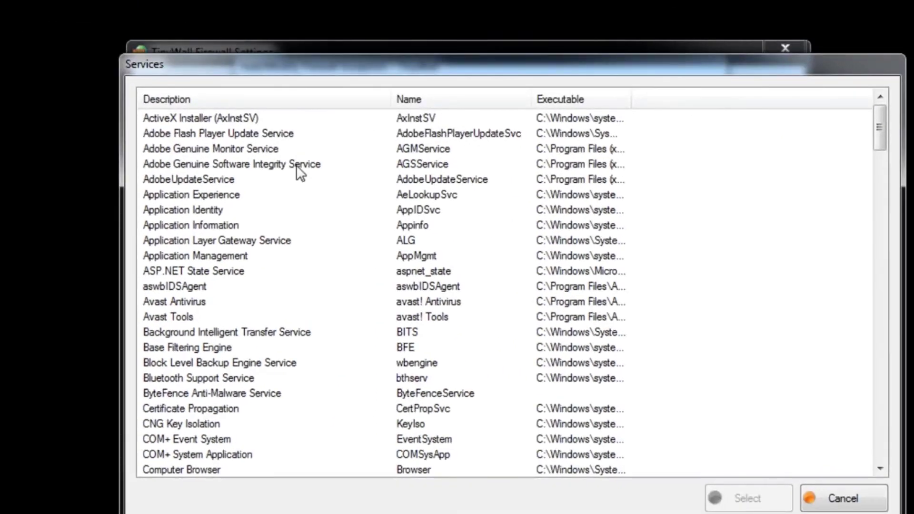
scroll(250, 252, down, 2)
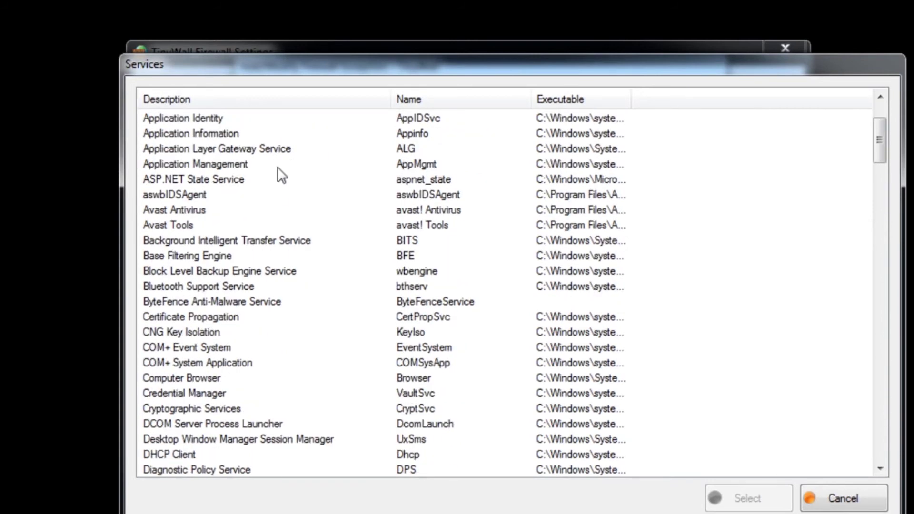
scroll(313, 298, down, 9)
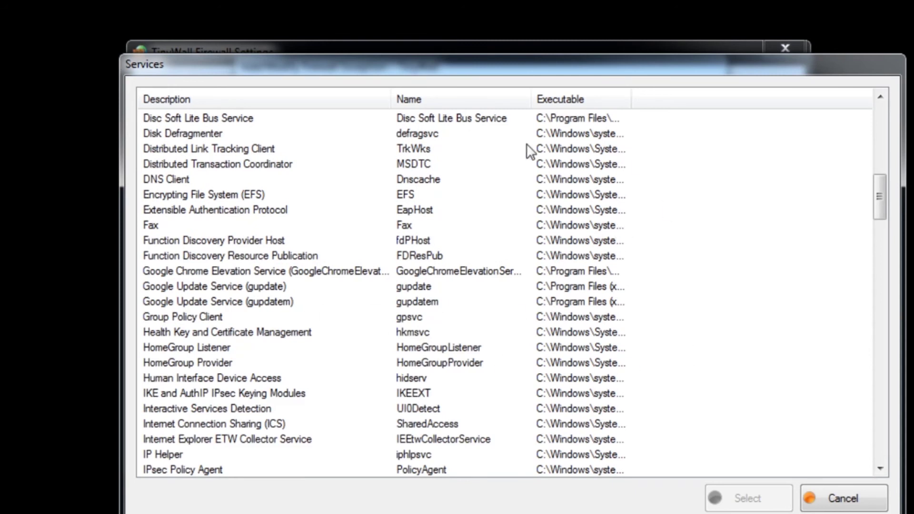
drag(507, 65, 523, 93)
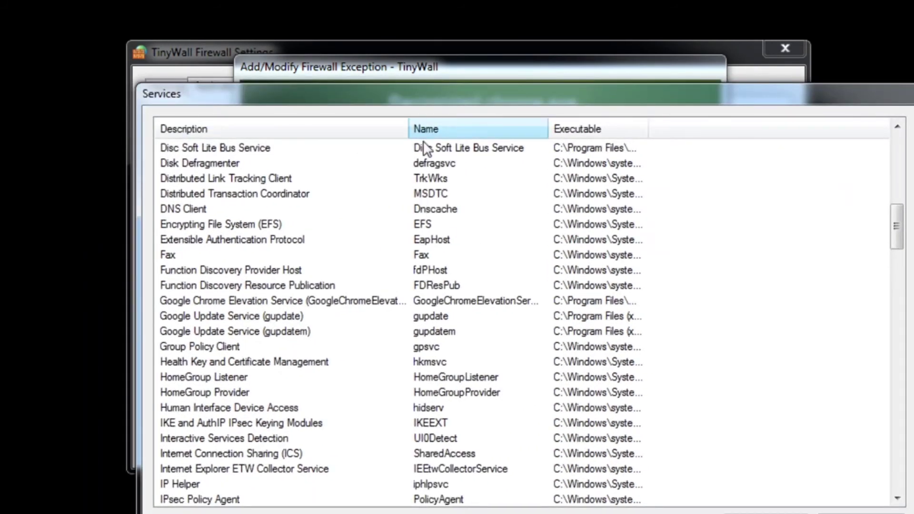
drag(434, 106, 430, 83)
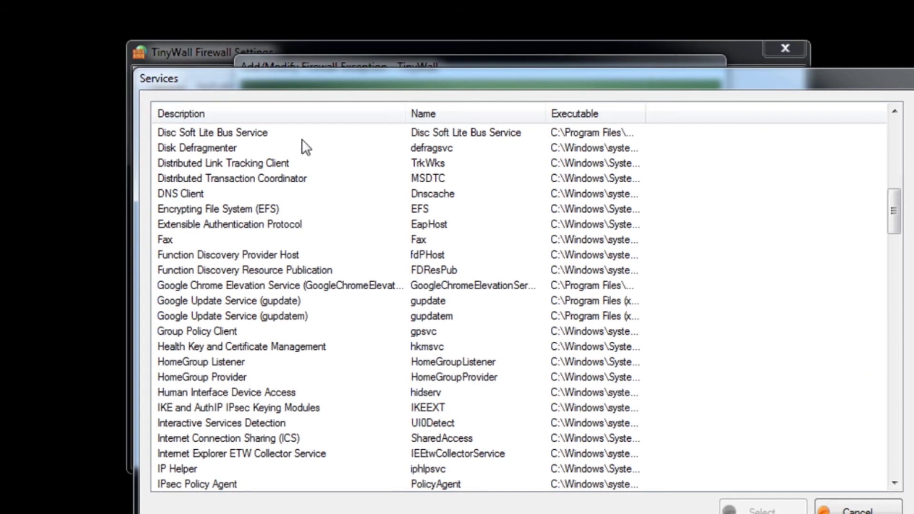
scroll(264, 352, down, 1)
scroll(259, 350, down, 3)
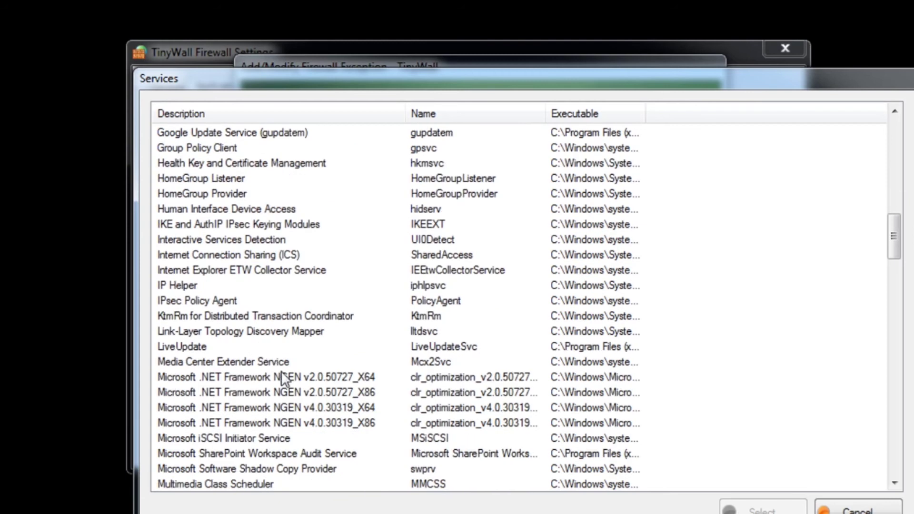
scroll(286, 384, down, 3)
scroll(294, 391, down, 8)
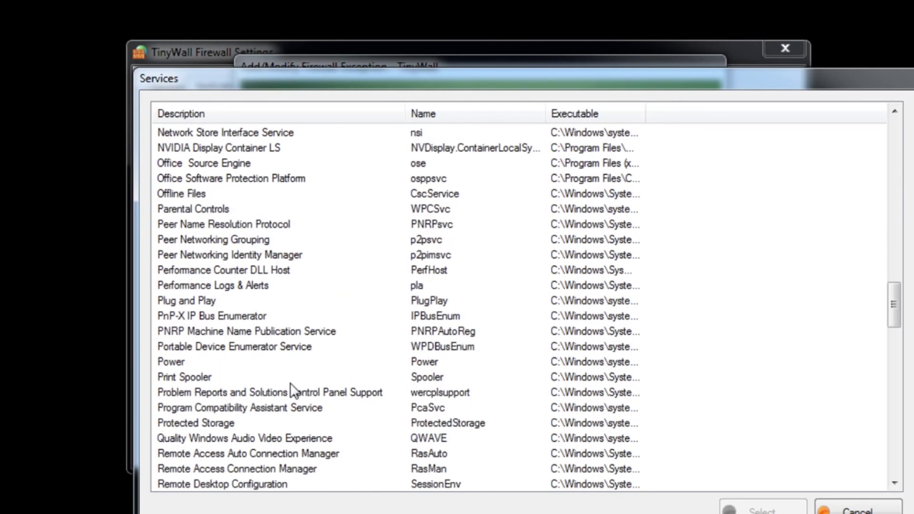
scroll(294, 392, down, 5)
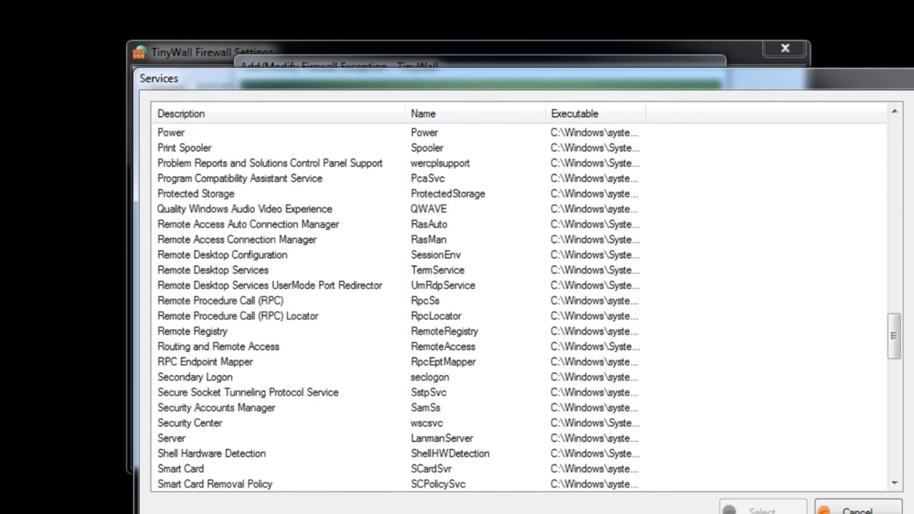
click(852, 509)
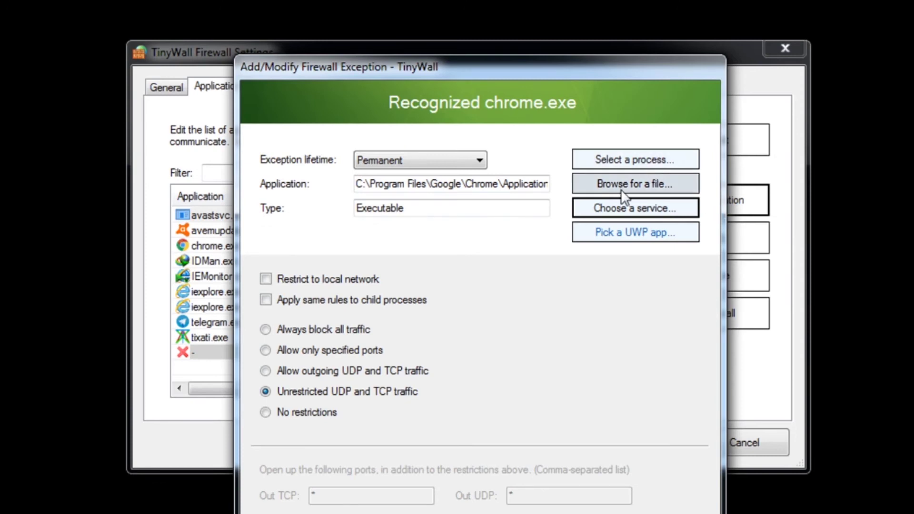
- Select the running chrome process for the exception, apply the same rules to child processes, and confirm the exception
click(652, 162)
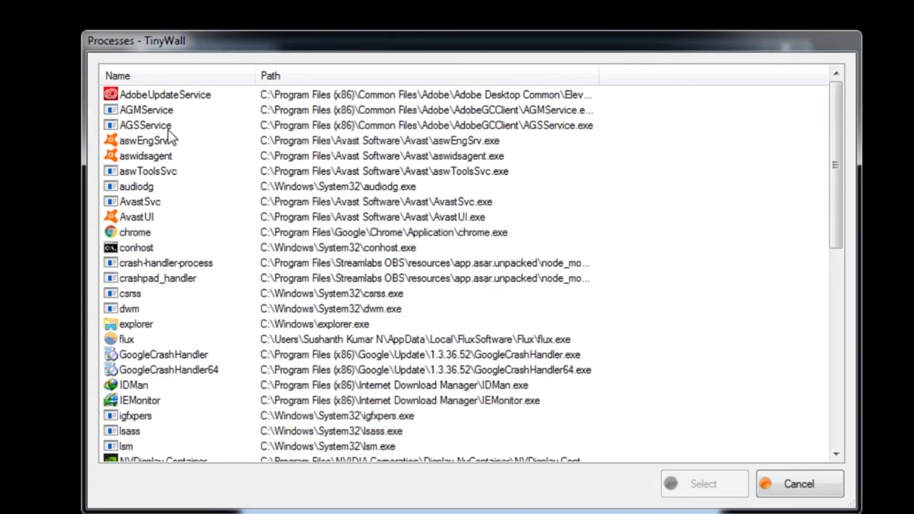
click(145, 231)
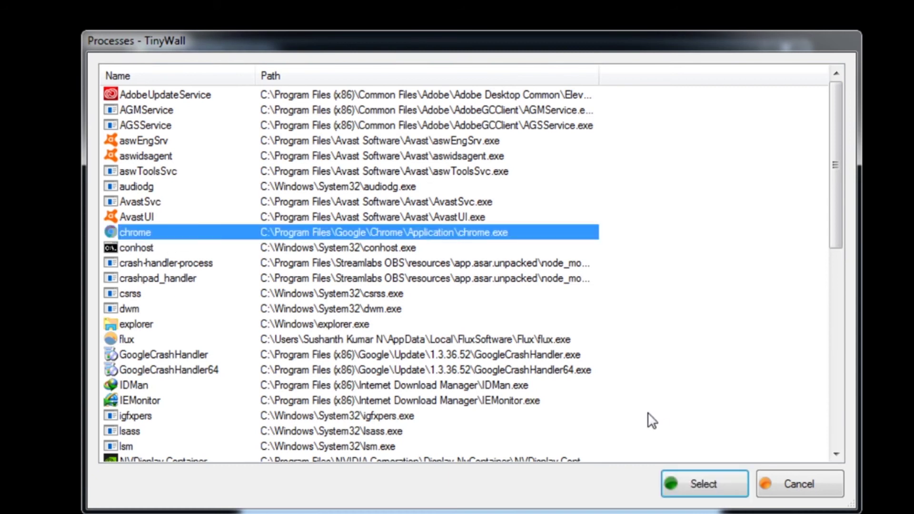
click(703, 484)
click(284, 301)
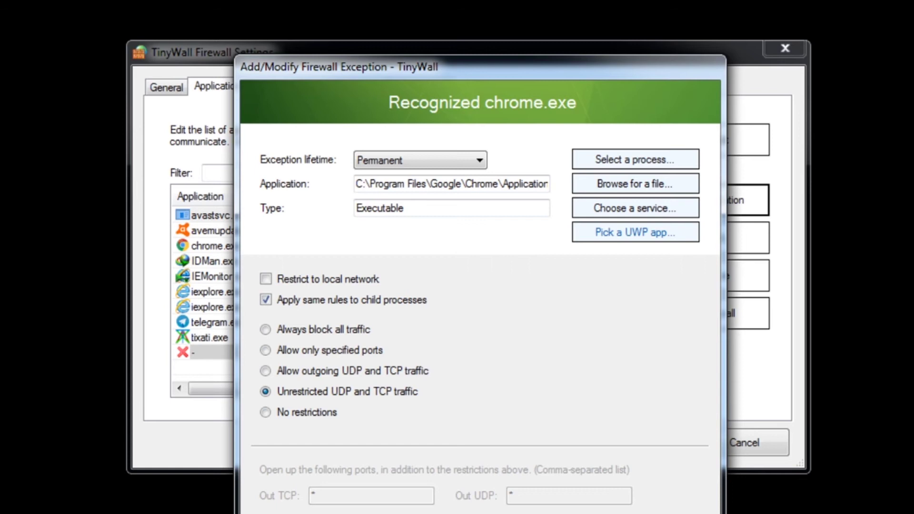
drag(591, 67, 583, 33)
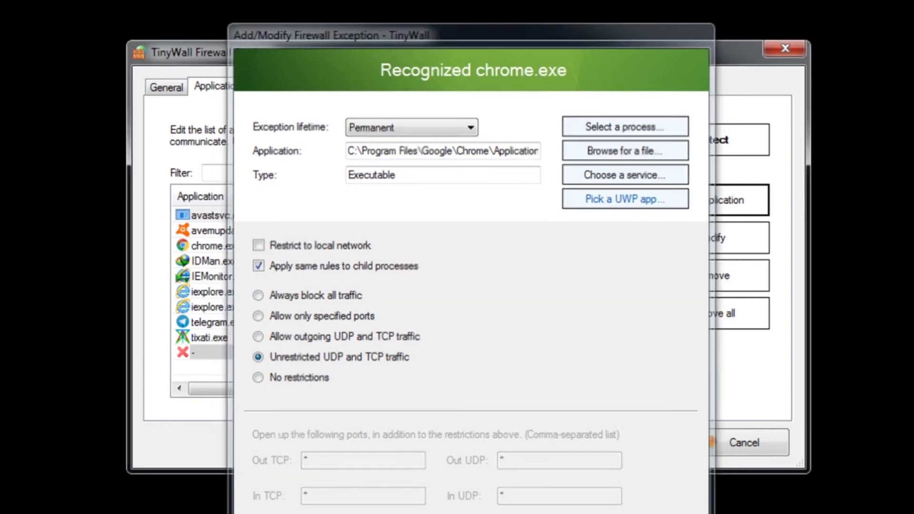
key(Return)
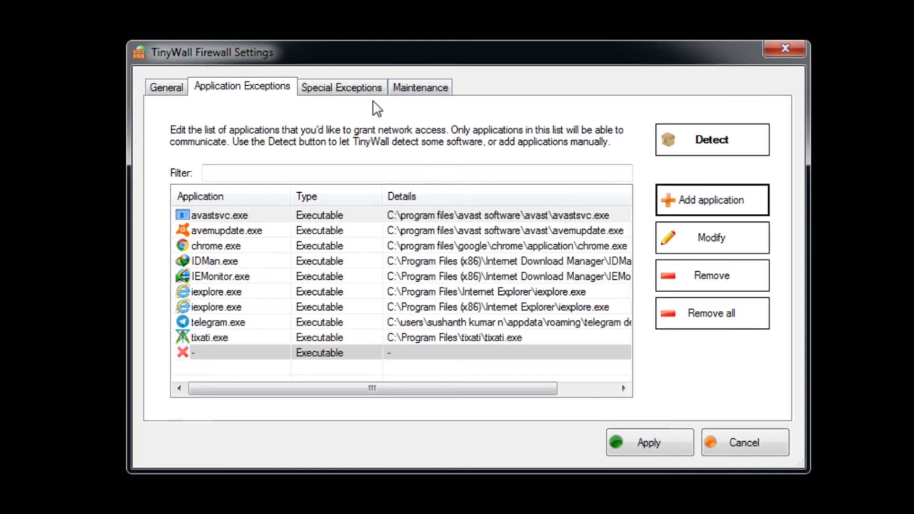
- Toggle the Windows Update and Windows Store Update special exceptions on and back off, and view the Maintenance settings
click(373, 87)
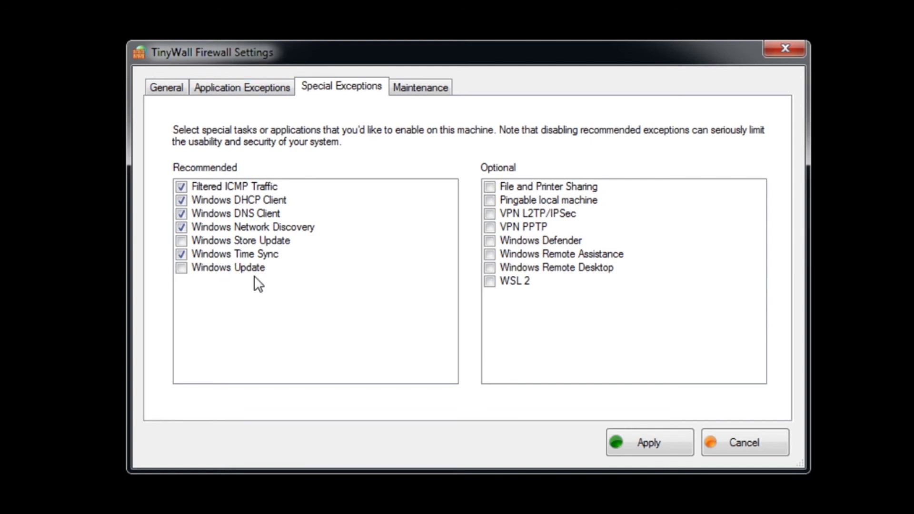
click(184, 268)
click(184, 268)
click(182, 244)
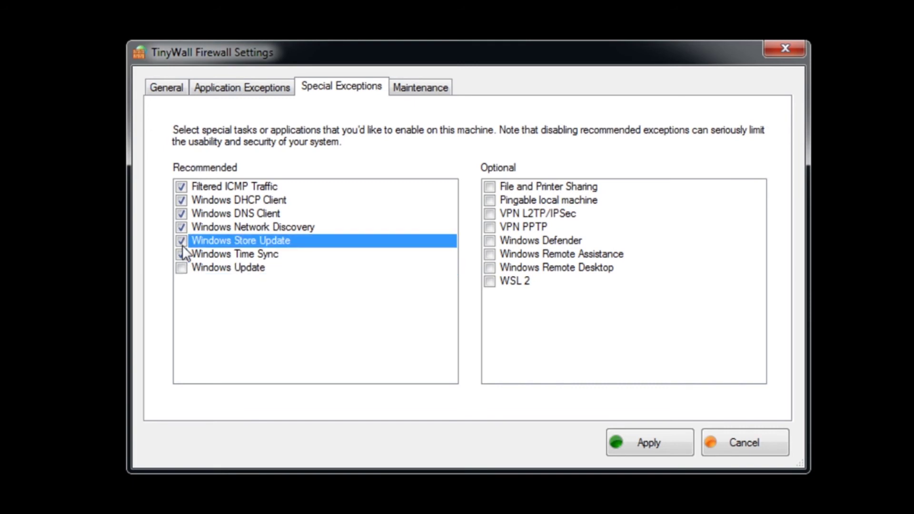
click(182, 243)
click(423, 87)
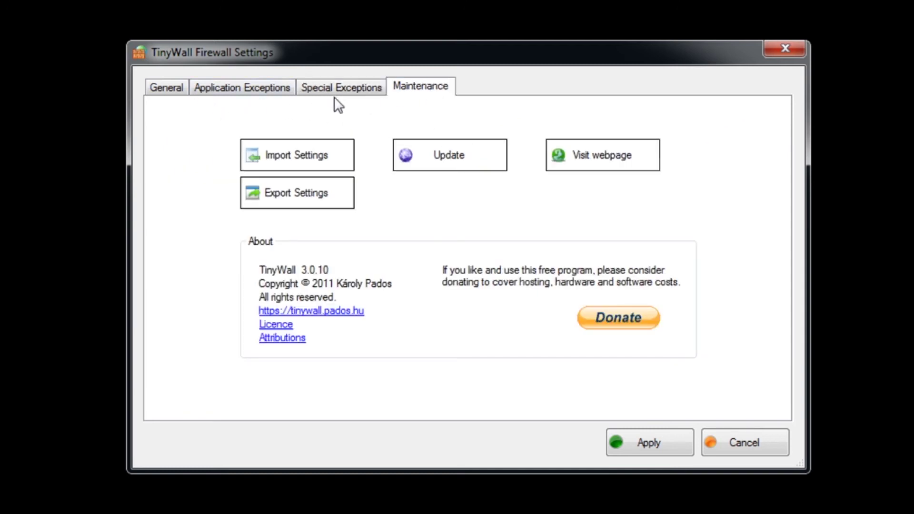
- Modify the avemupdate.exe application exception to always block all traffic
click(248, 91)
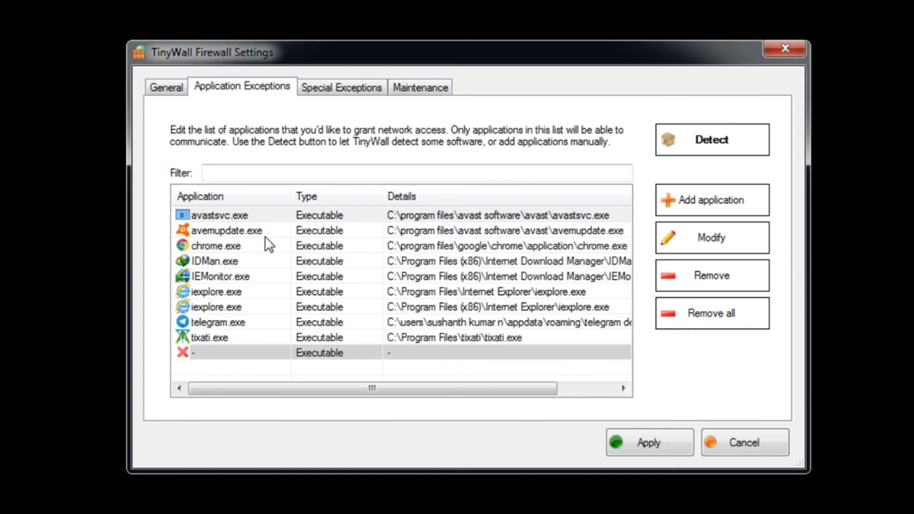
click(278, 230)
click(697, 236)
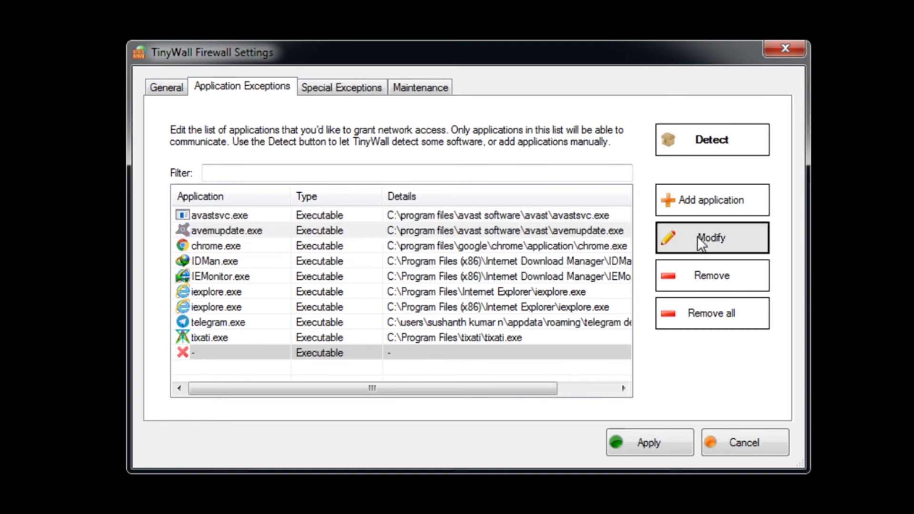
drag(24, 0, 360, 0)
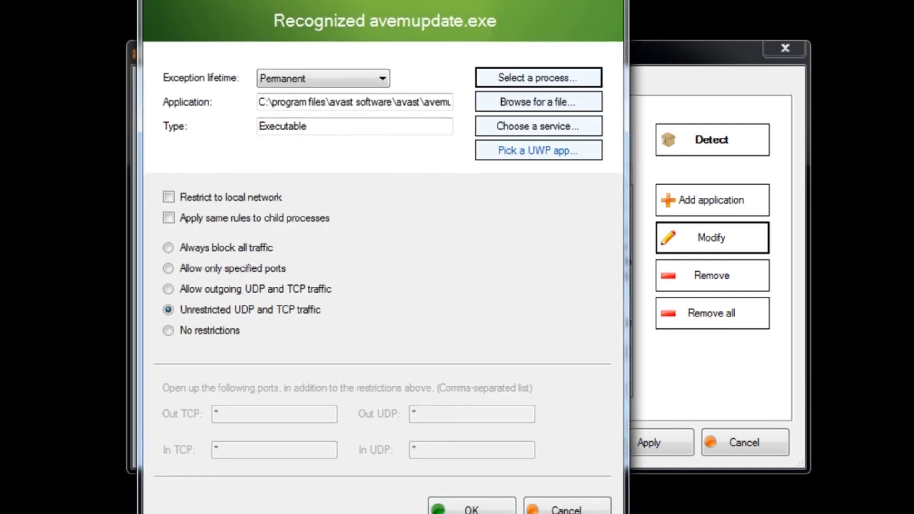
click(212, 248)
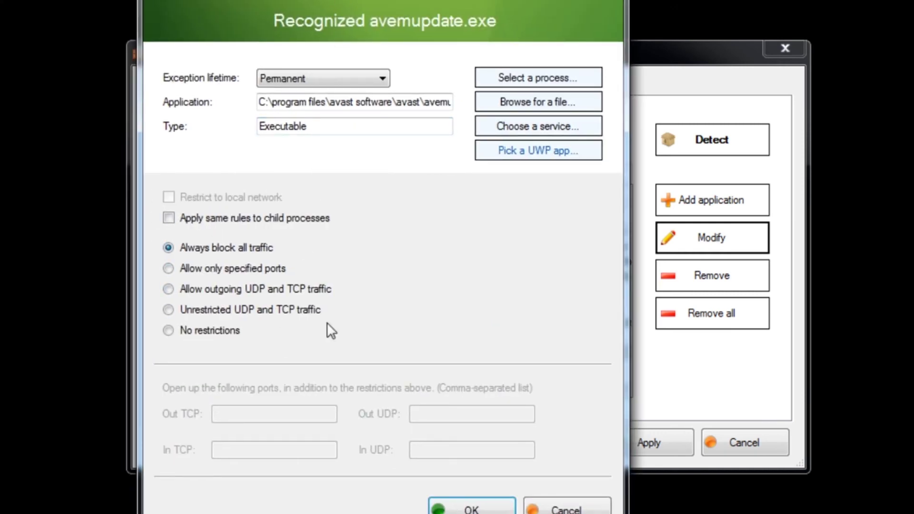
click(447, 506)
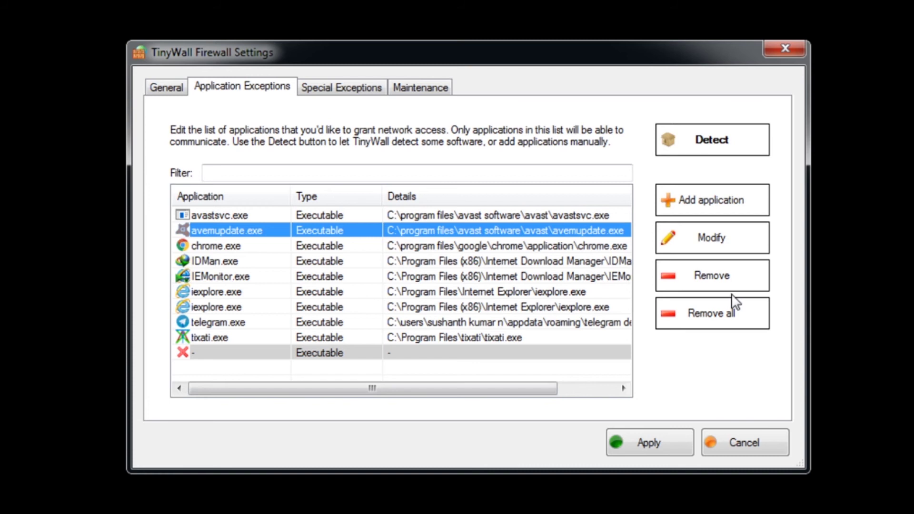
- Modify the avastsvc.exe application exception to always block all traffic
click(276, 217)
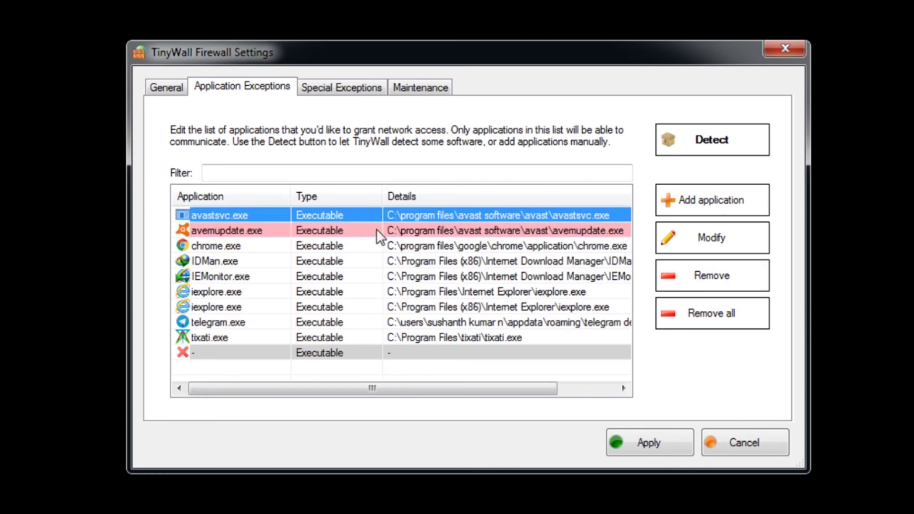
click(728, 244)
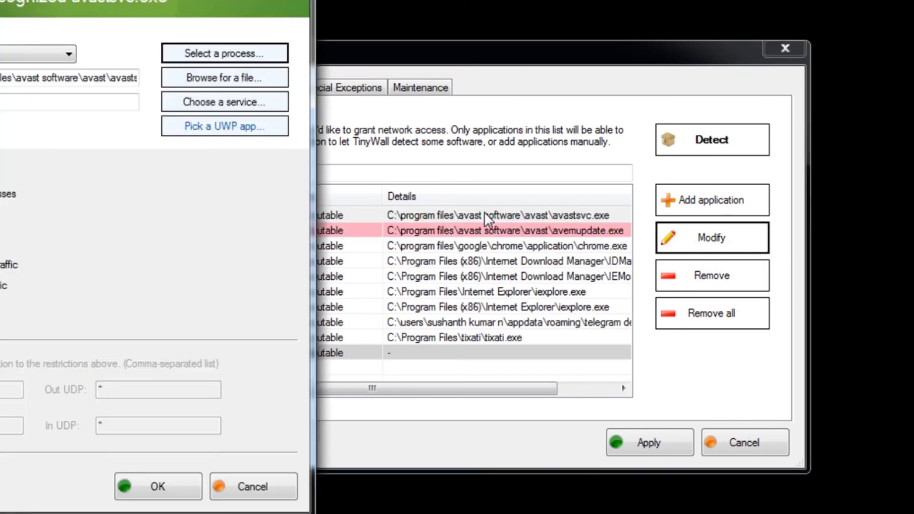
drag(142, 0, 530, 17)
click(278, 238)
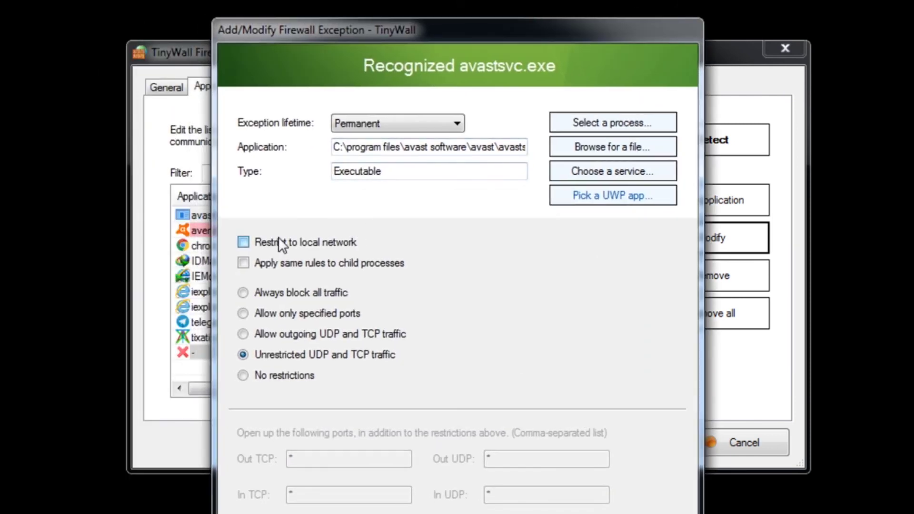
click(288, 292)
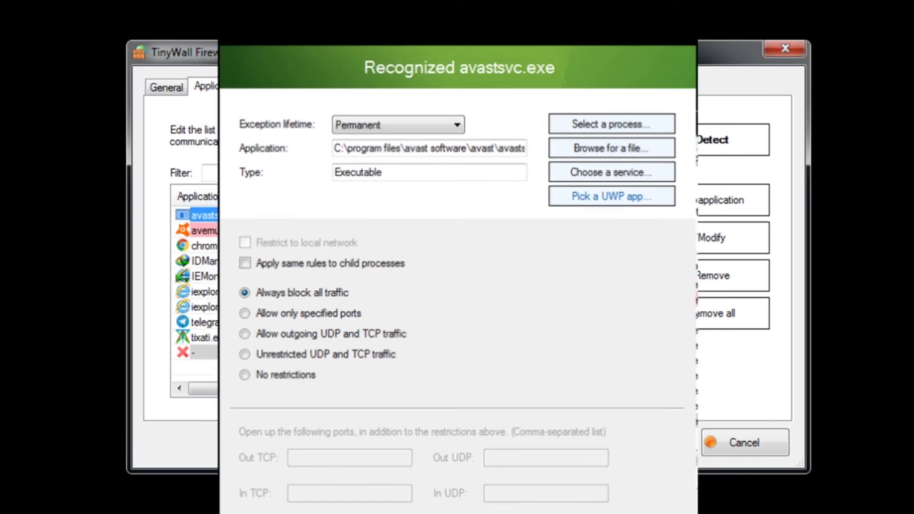
key(Return)
- Check entries in the application exceptions list and close the firewall settings without applying the changes
click(475, 245)
click(476, 217)
click(479, 247)
click(501, 278)
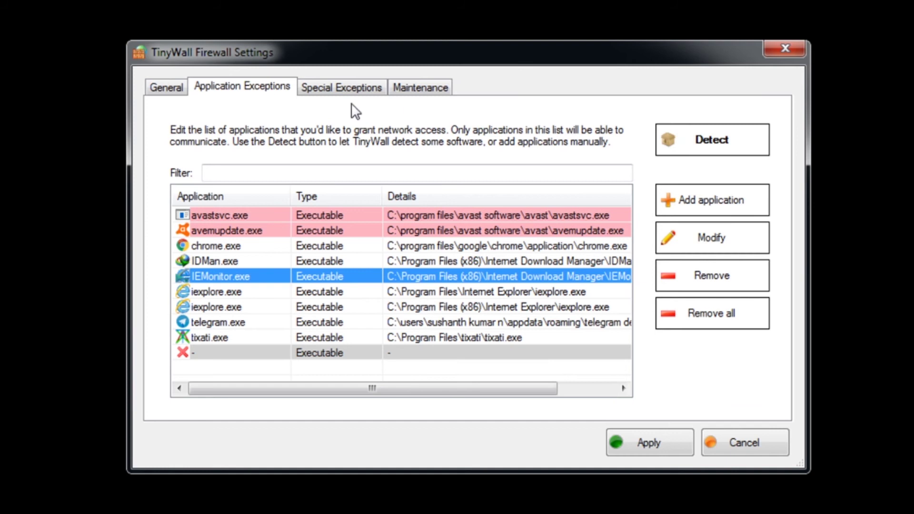
click(748, 442)
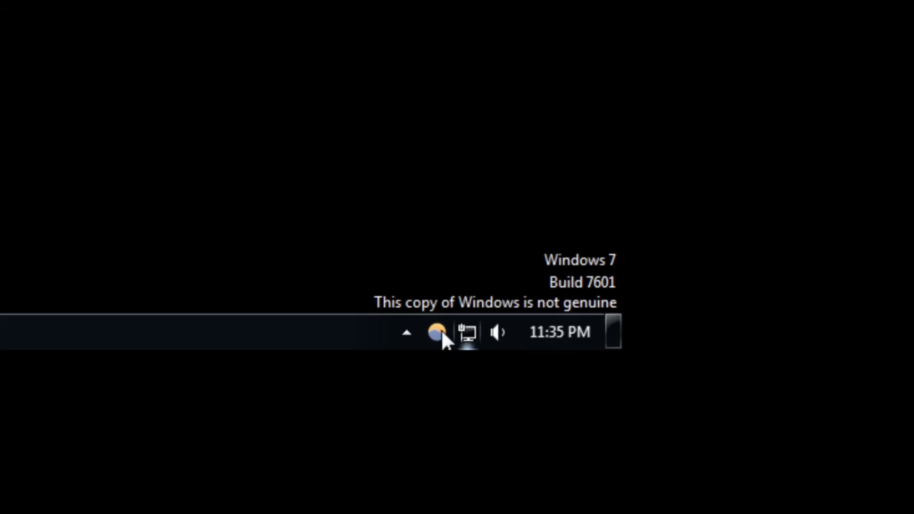
- Show the hidden notification area icons and examine the options in TinyWall's tray menu
click(413, 323)
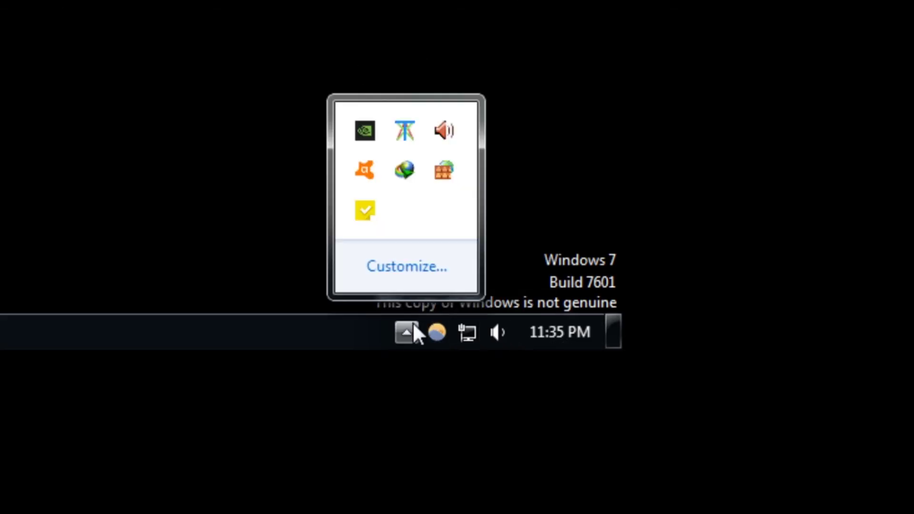
click(413, 323)
click(412, 322)
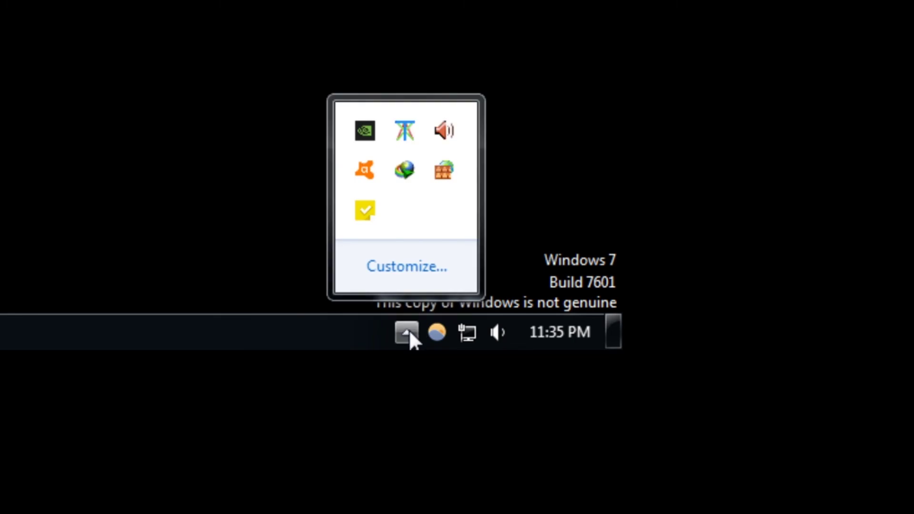
click(410, 326)
click(410, 325)
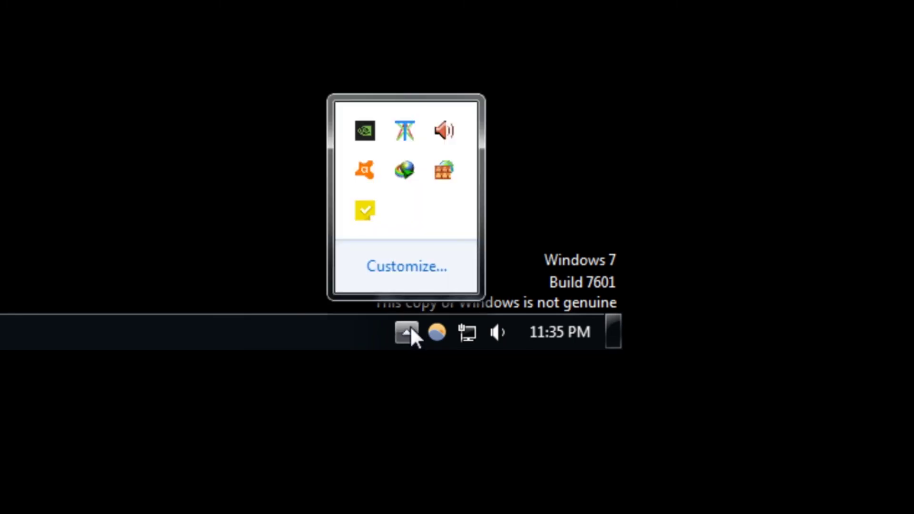
click(414, 330)
click(414, 329)
click(454, 170)
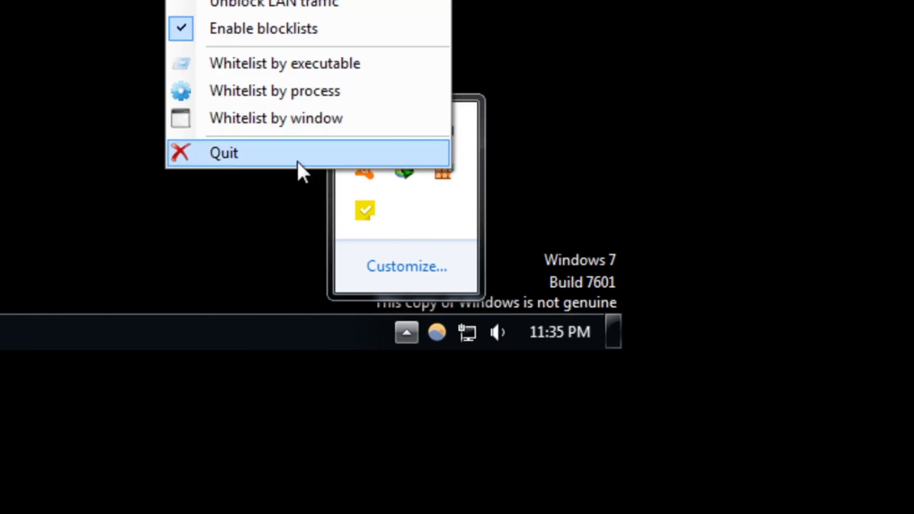
click(298, 147)
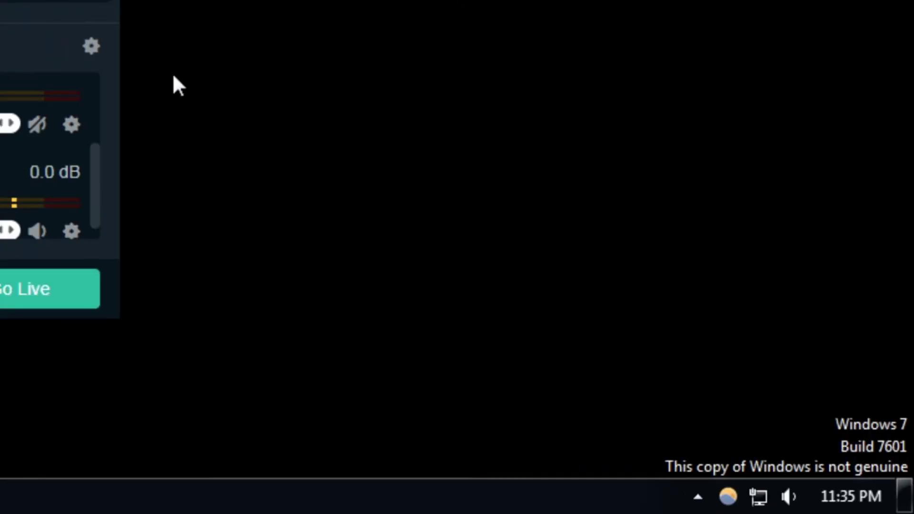
click(600, 446)
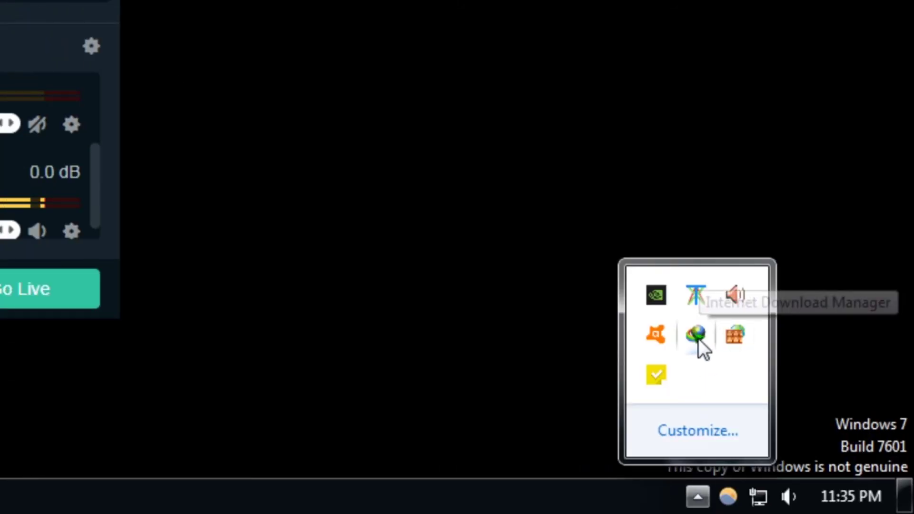
click(731, 334)
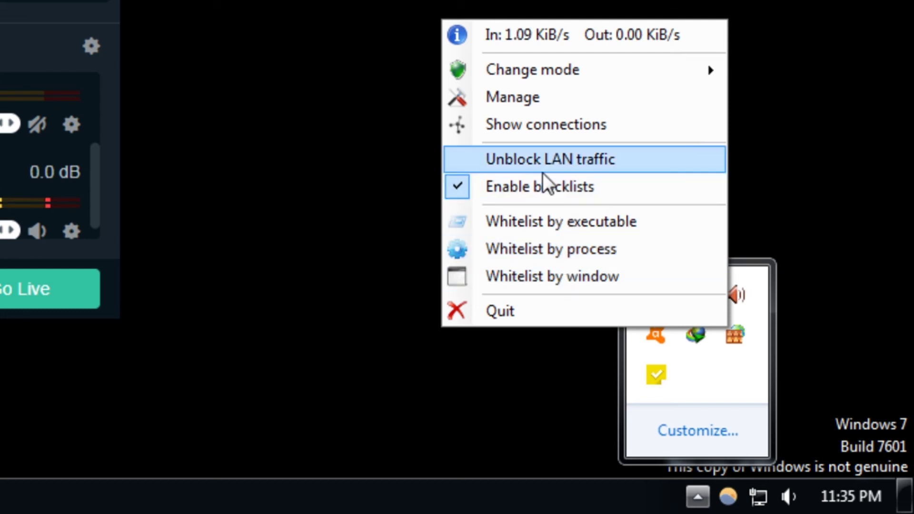
- Examine the protection modes offered for changing TinyWall's mode and close the tray menu without choosing one
mouse_move(532, 83)
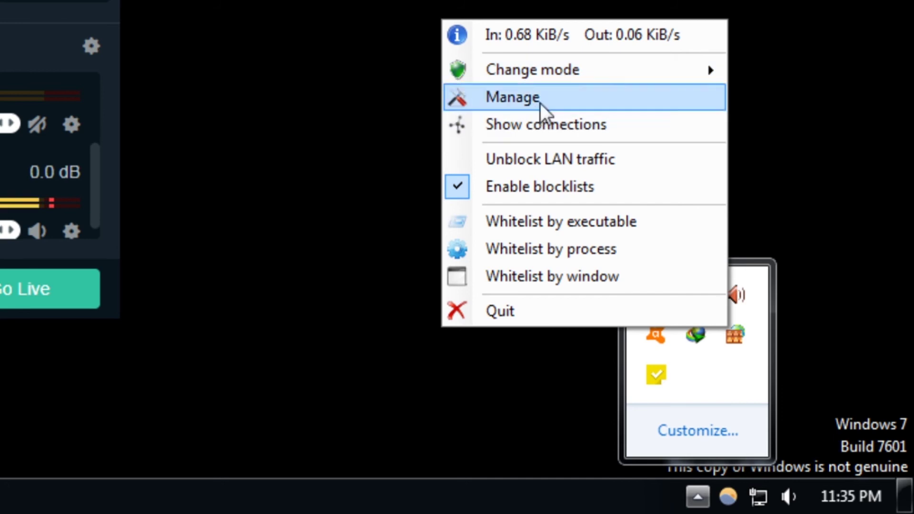
mouse_move(559, 78)
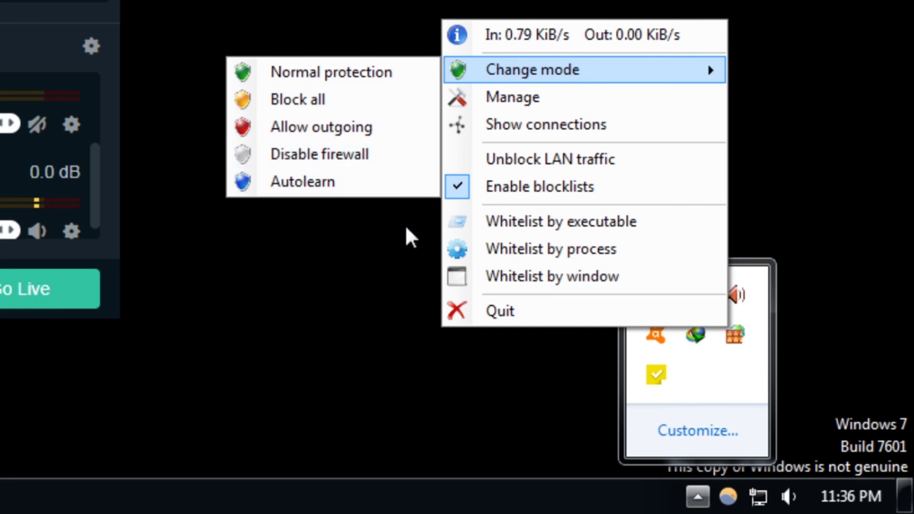
click(455, 473)
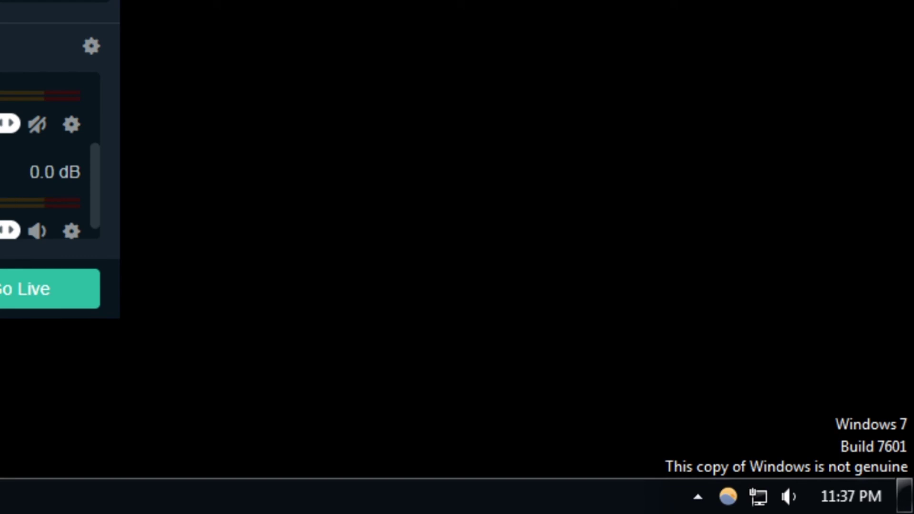
- Check the incoming and outgoing traffic rates in TinyWall's tray menu, then dismiss the menu
click(698, 497)
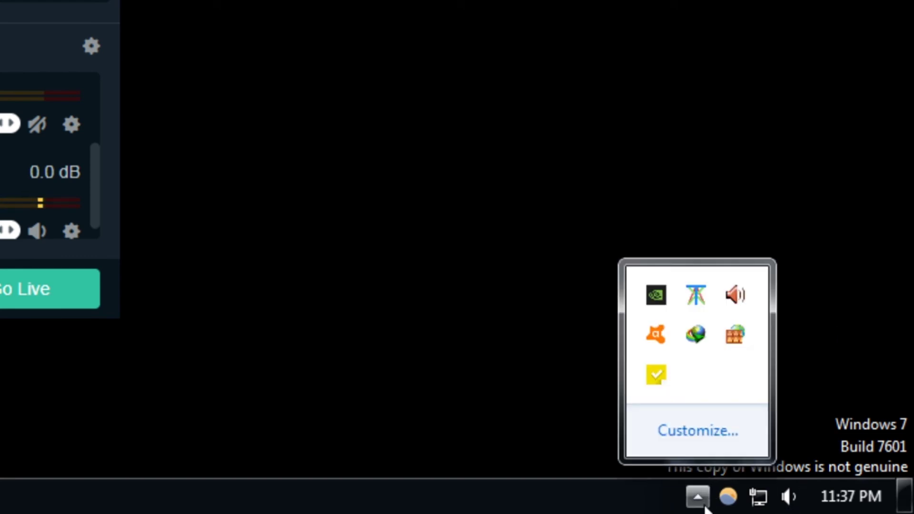
click(728, 342)
mouse_move(659, 98)
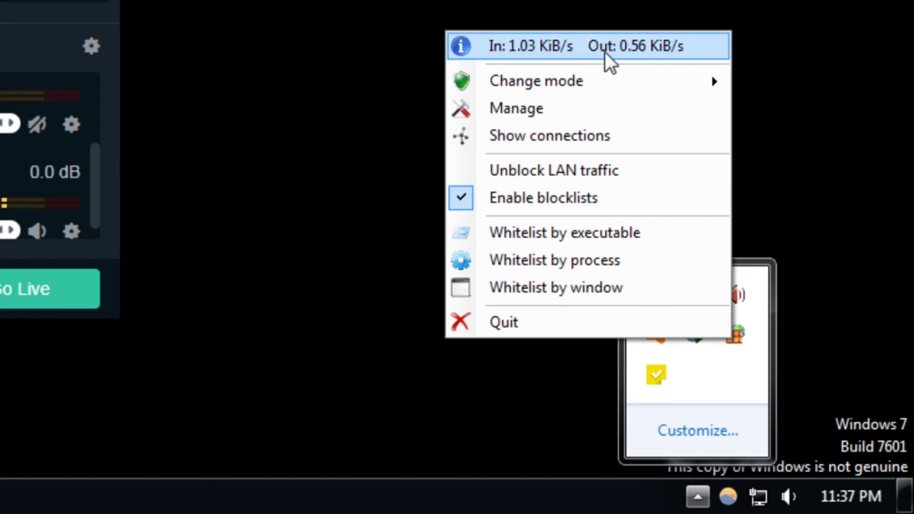
mouse_move(611, 91)
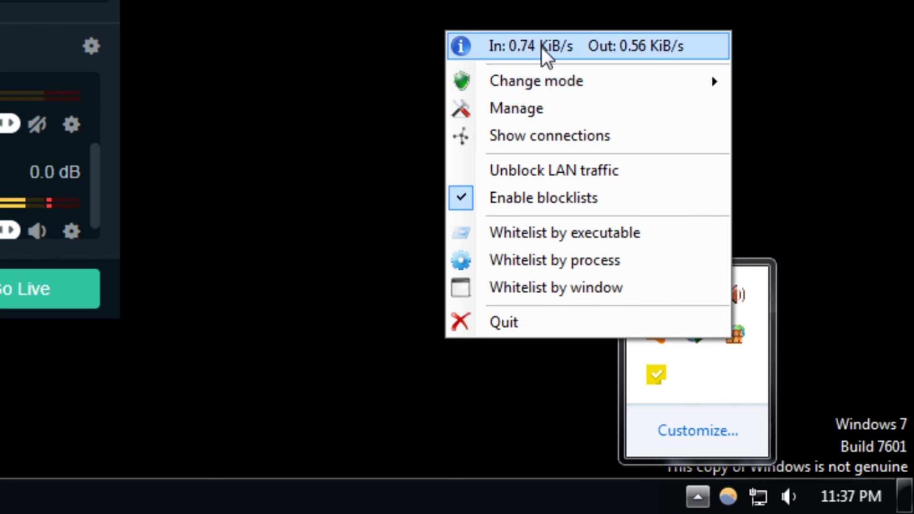
mouse_move(529, 91)
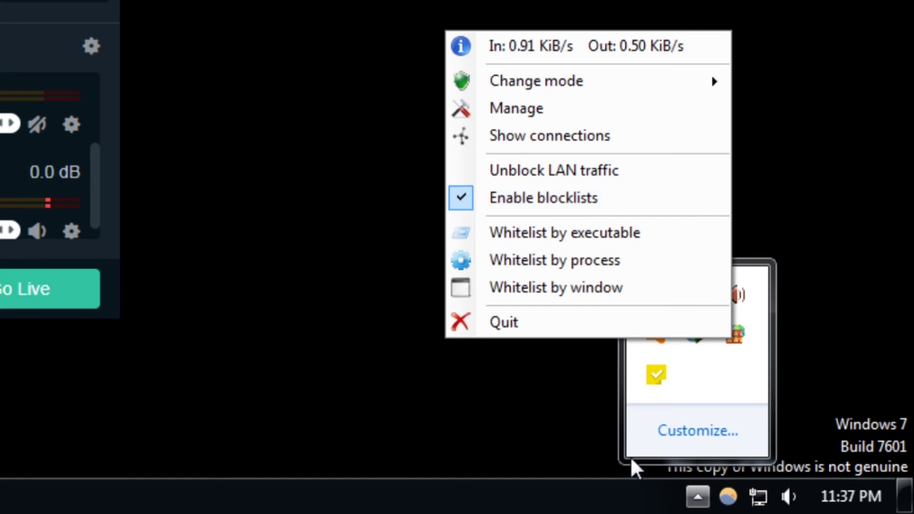
click(624, 495)
click(696, 498)
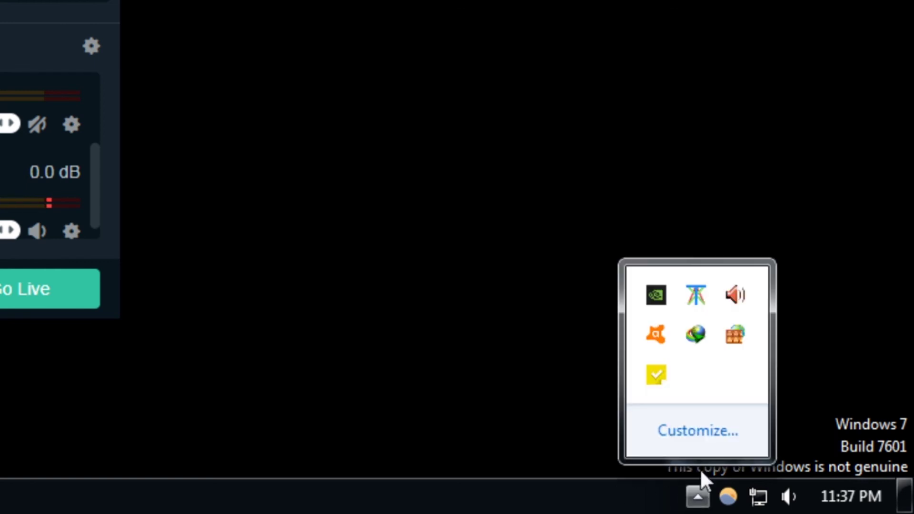
click(523, 265)
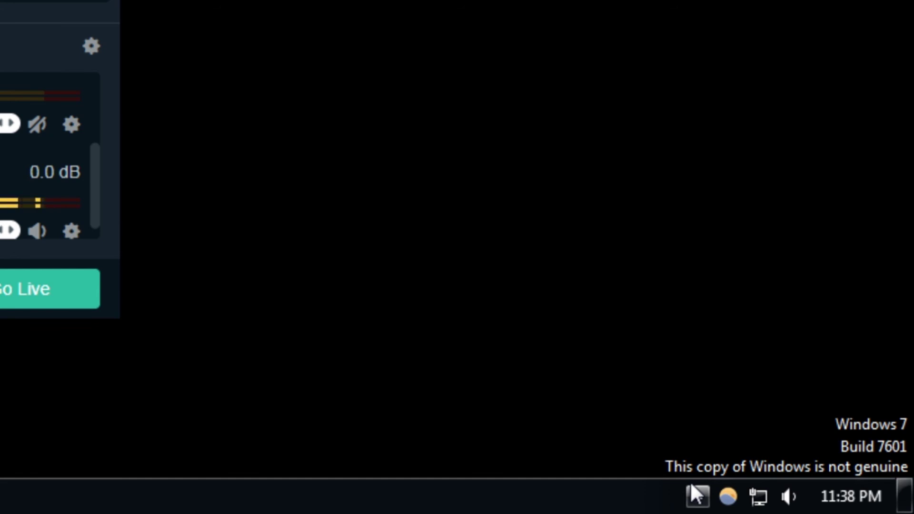
drag(0, 0, 0, 9)
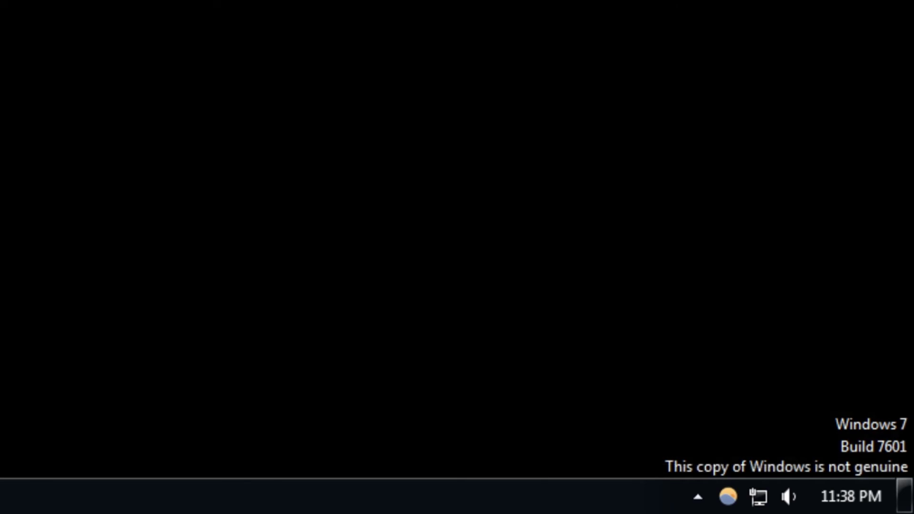